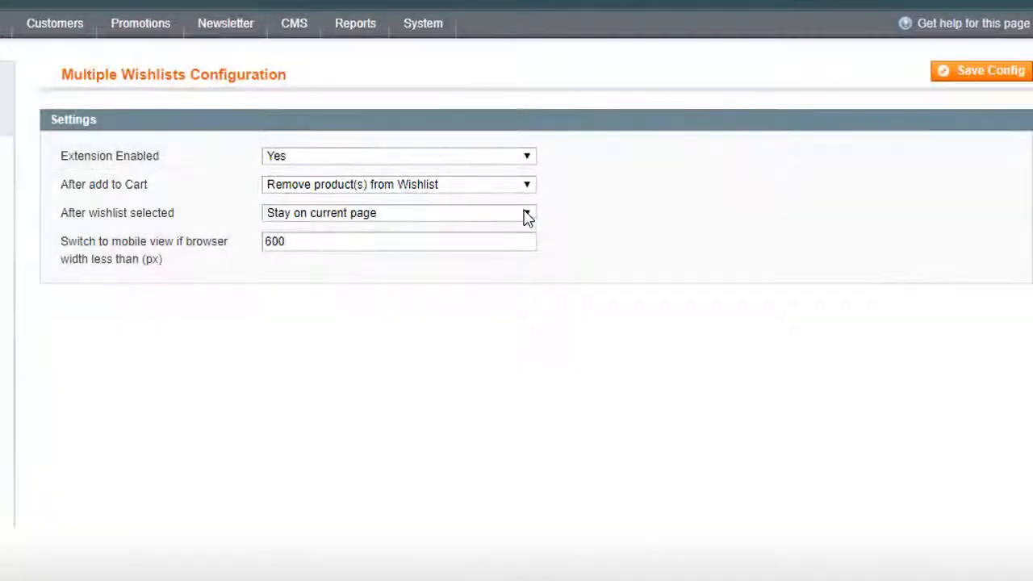
- Check the available options for what happens after a wishlist is selected
click(525, 214)
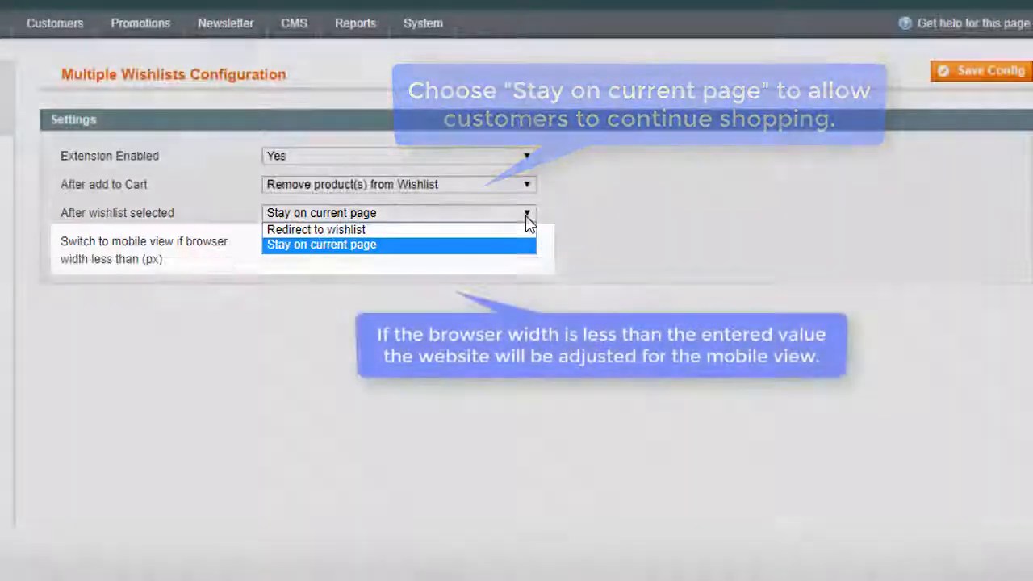
click(526, 217)
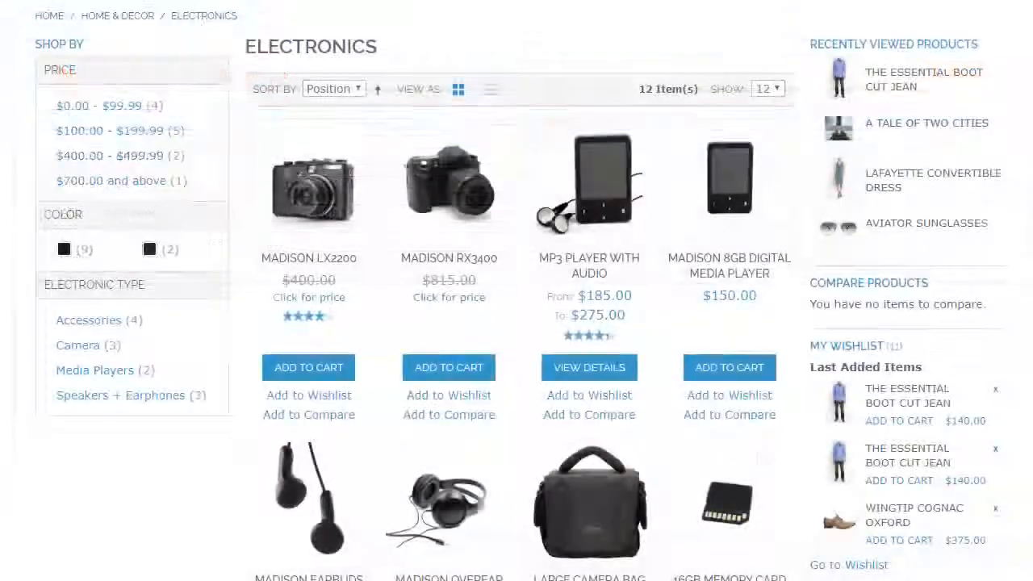
- Add the Large Camera Bag from the Electronics category to a new wishlist named "Gift ideas"
scroll(517, 323, down, 4)
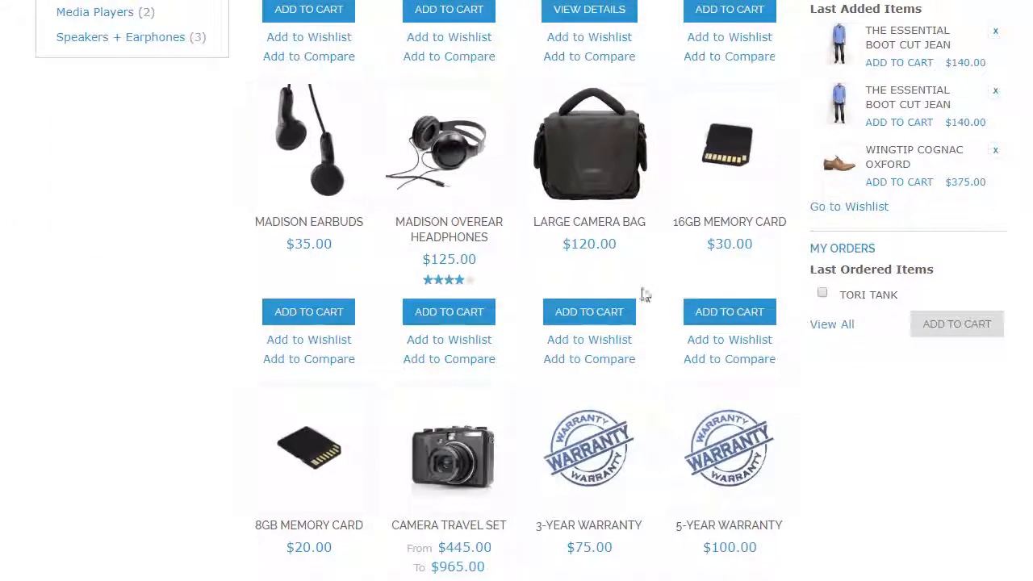
click(588, 340)
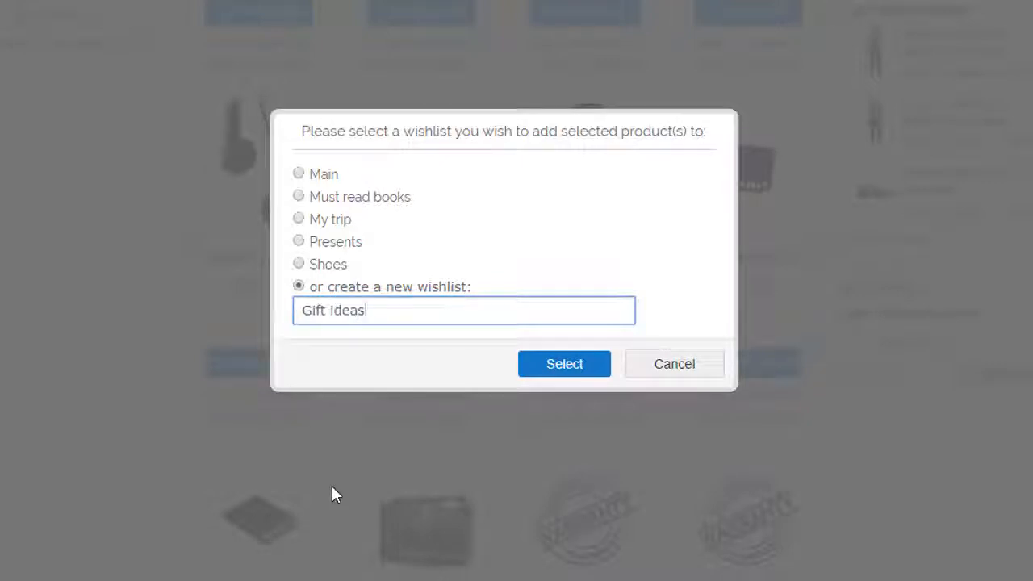
click(587, 374)
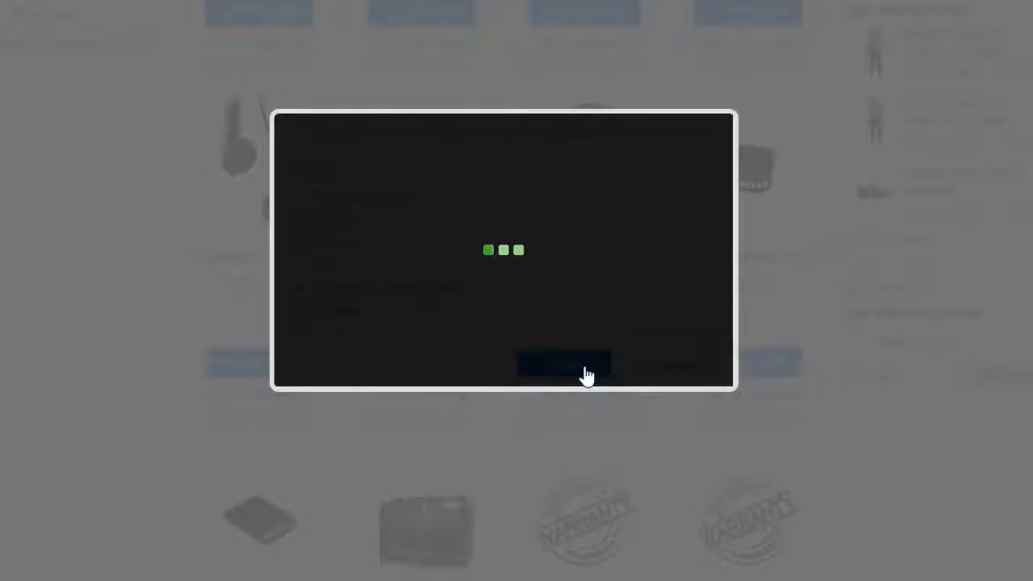
click(681, 6)
- Add the Madison LX2200 camera from the Electronics category to a wishlist
scroll(686, 14, up, 2)
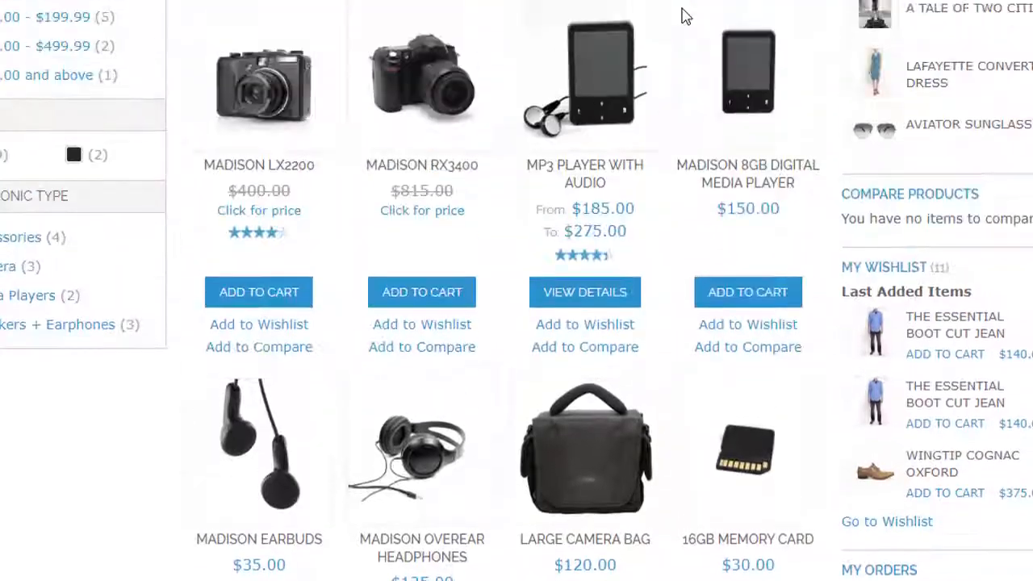
click(297, 320)
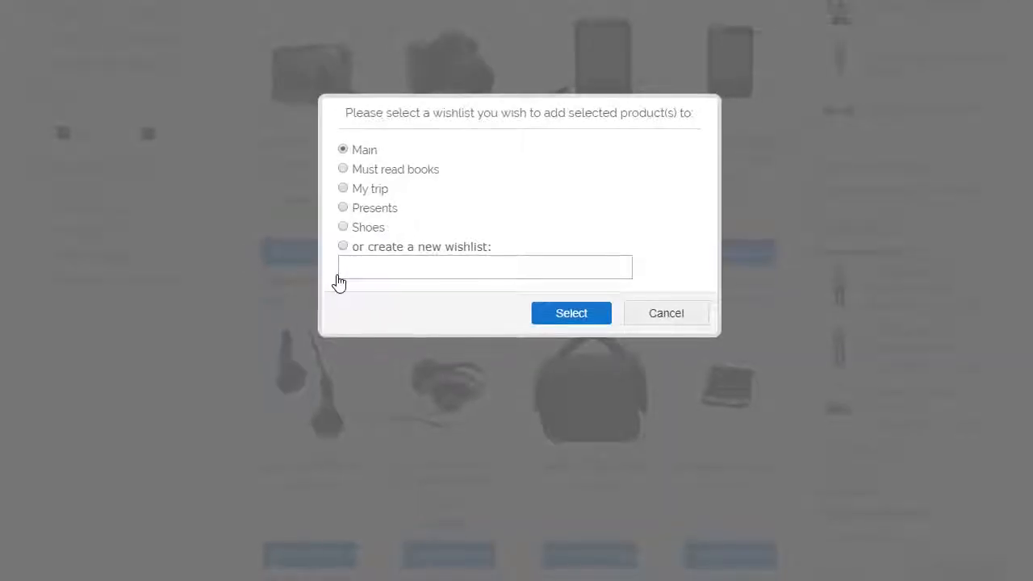
click(572, 313)
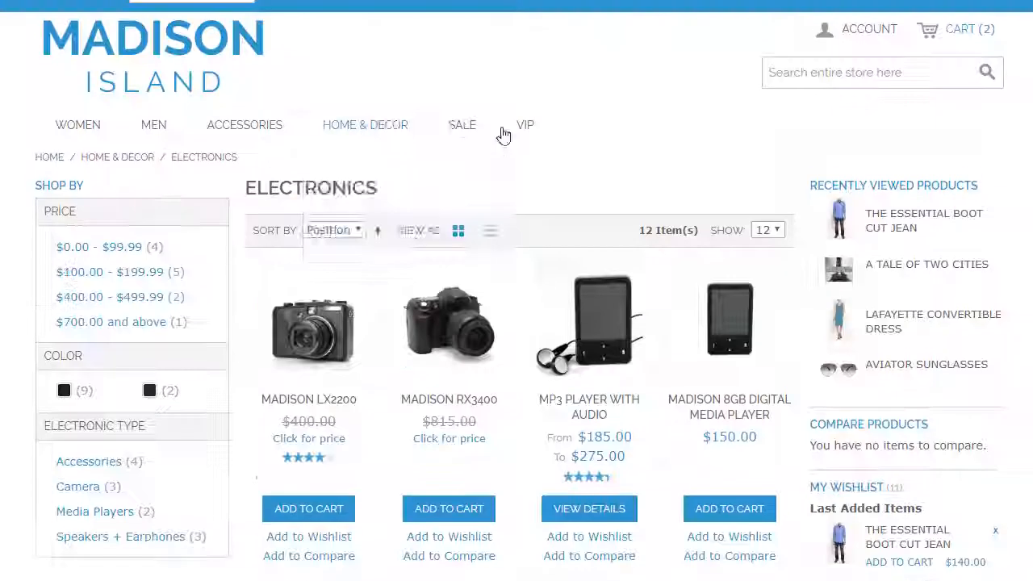
- In the Books & Music category under Home & Decor, add Love Is an Eternal Lie by The Sleeping Tree to the "My trip" wishlist
mouse_move(386, 150)
click(368, 177)
scroll(434, 203, down, 5)
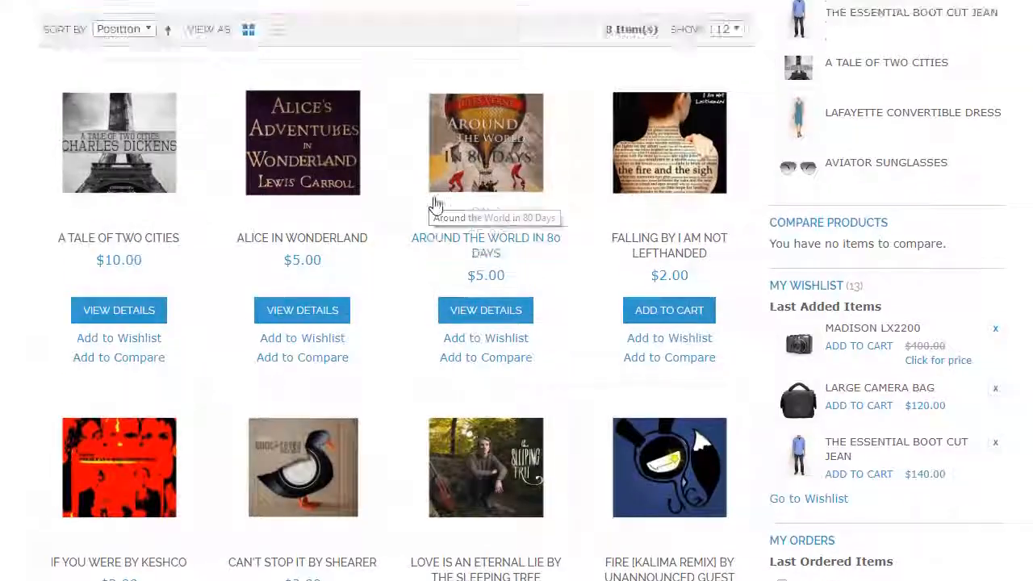
click(484, 380)
click(343, 208)
click(577, 339)
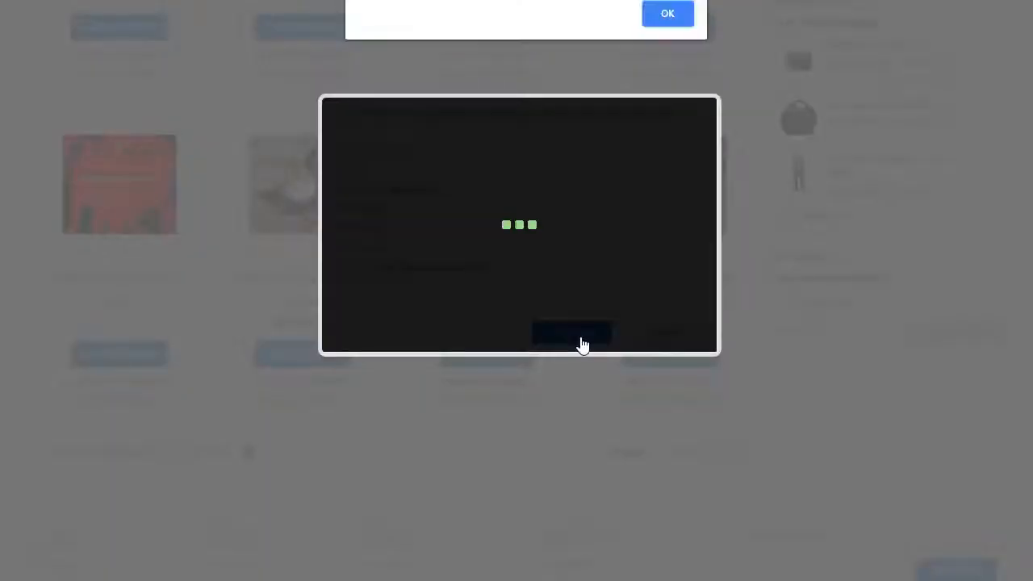
- Open the account's wishlists page and review the products in the Main wishlist
scroll(710, 143, up, 5)
scroll(726, 129, up, 2)
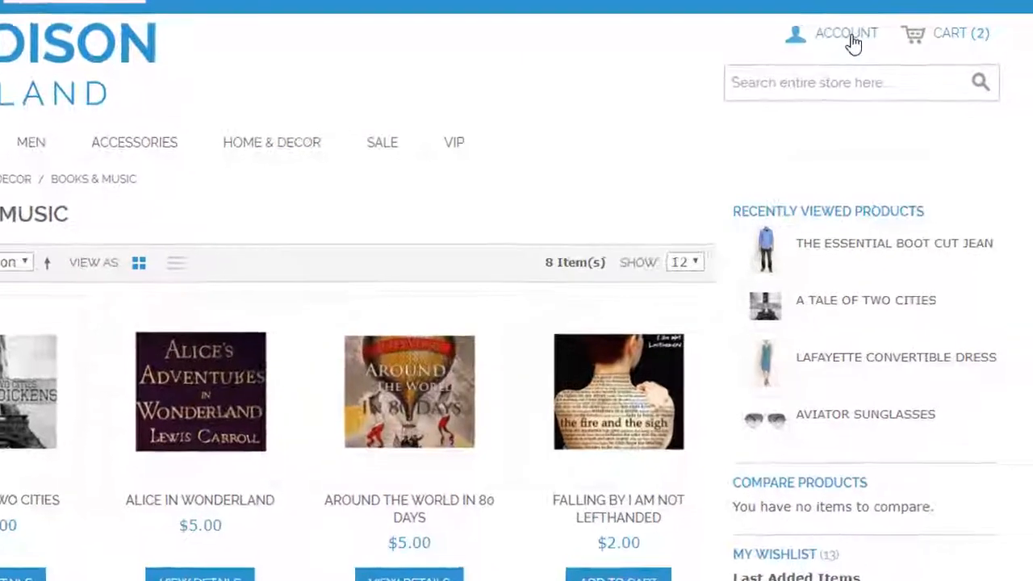
click(867, 28)
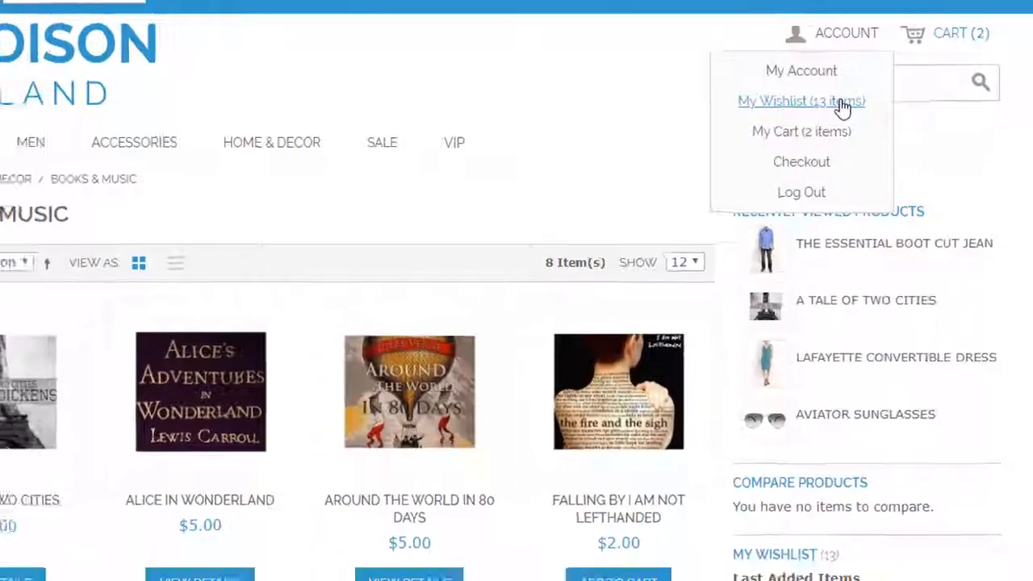
click(842, 108)
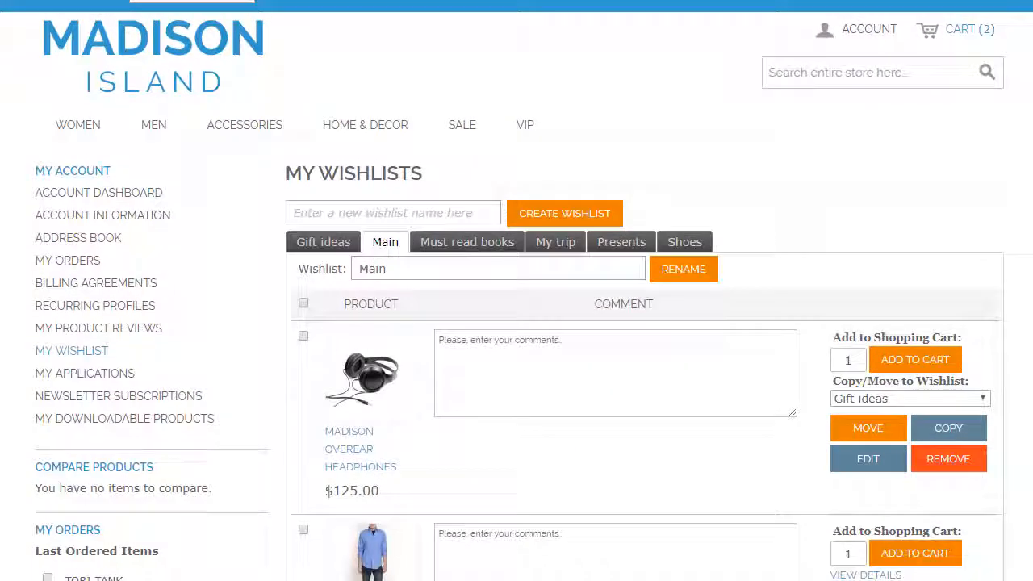
scroll(517, 323, down, 4)
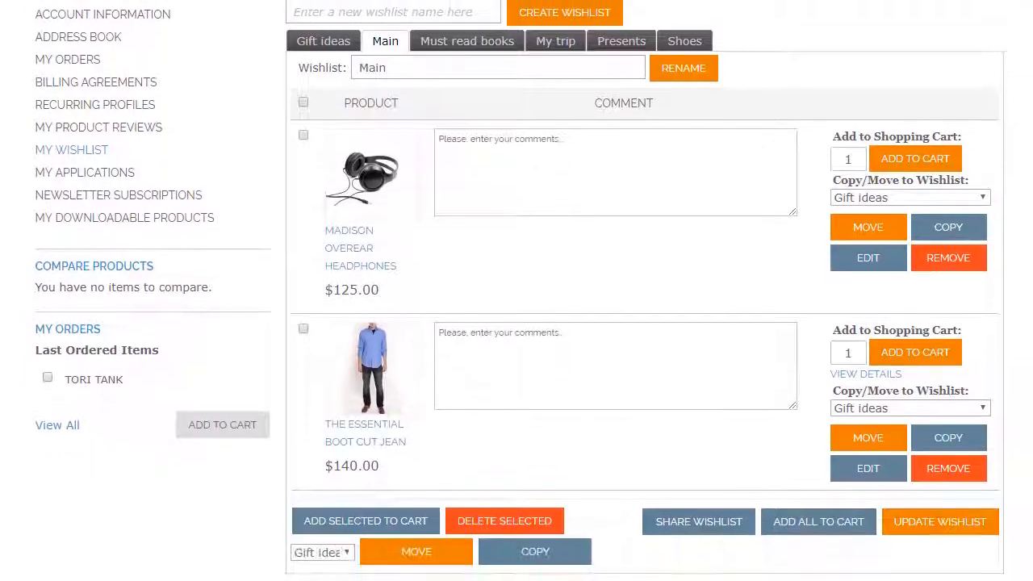
scroll(516, 290, up, 4)
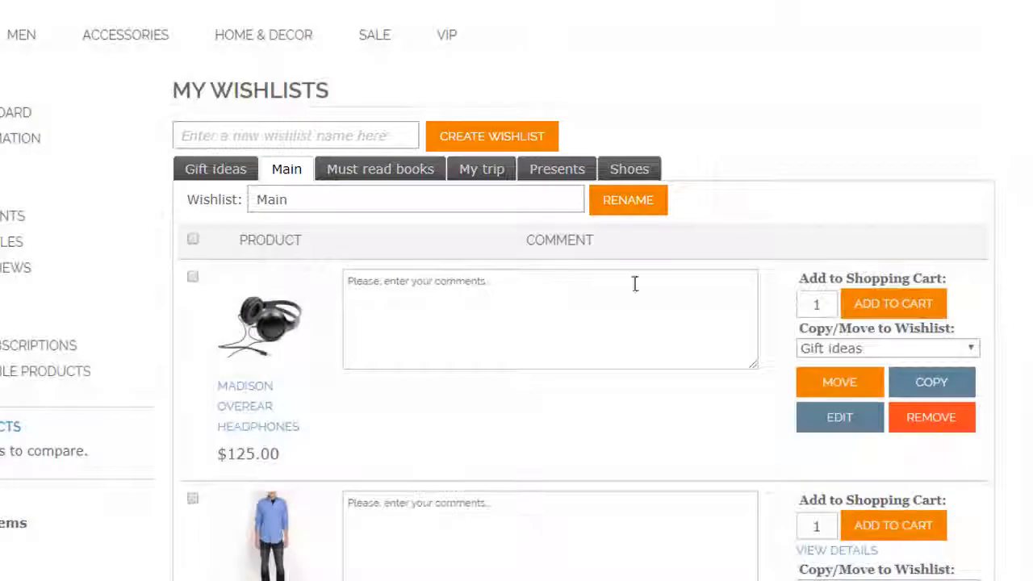
- Create a wishlist named "Traveling" and rename it to "Christmas presents"
click(340, 137)
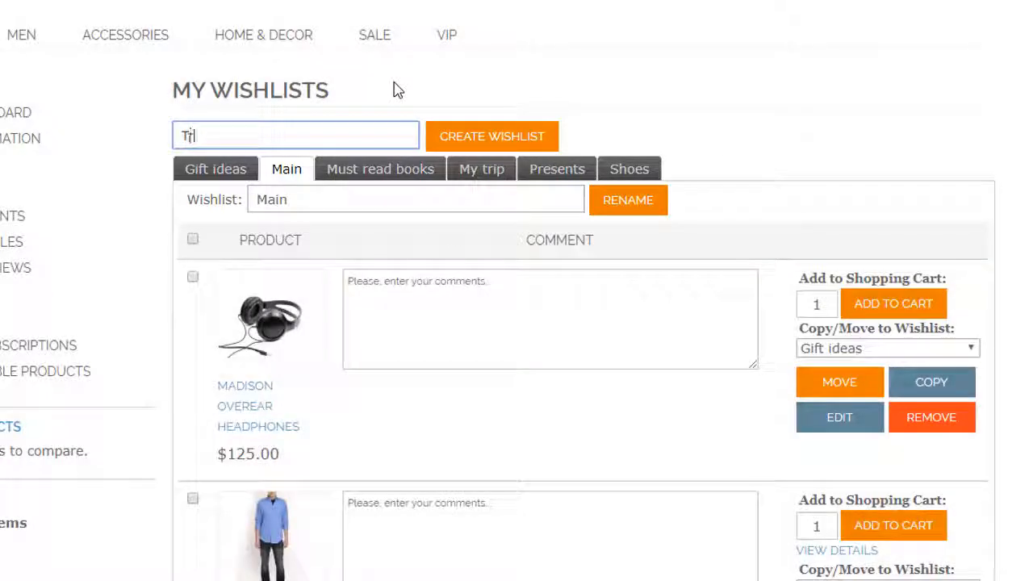
click(454, 135)
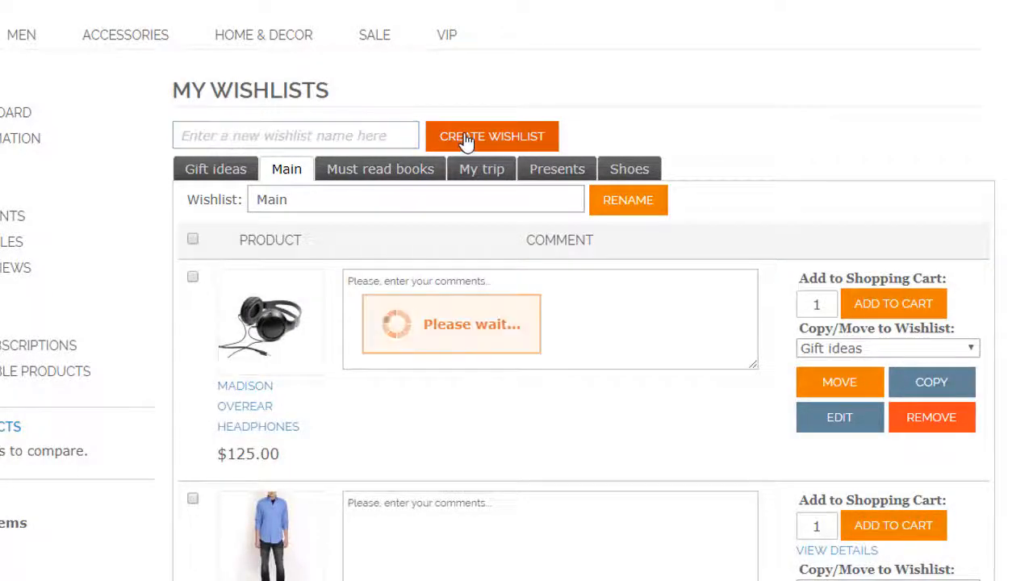
click(718, 171)
double_click(381, 202)
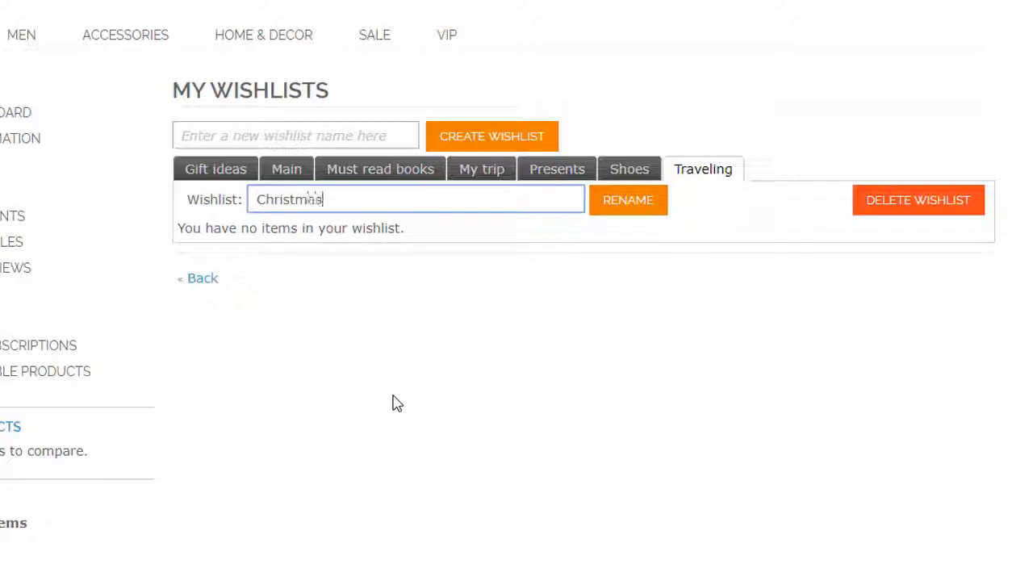
click(629, 204)
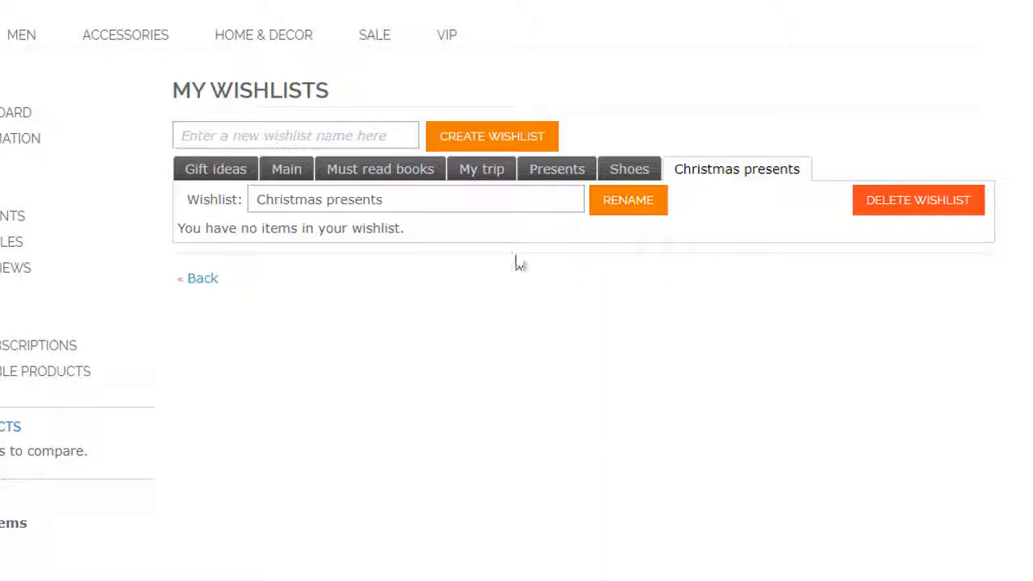
- Copy Around the World in 80 Days from the "My trip" wishlist to "Christmas presents"
click(498, 185)
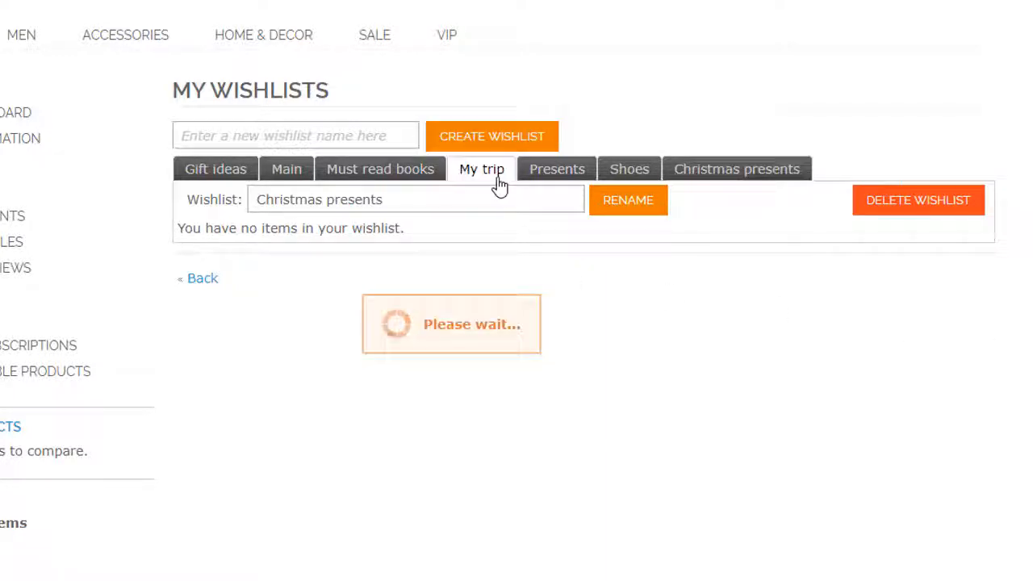
scroll(485, 187, down, 2)
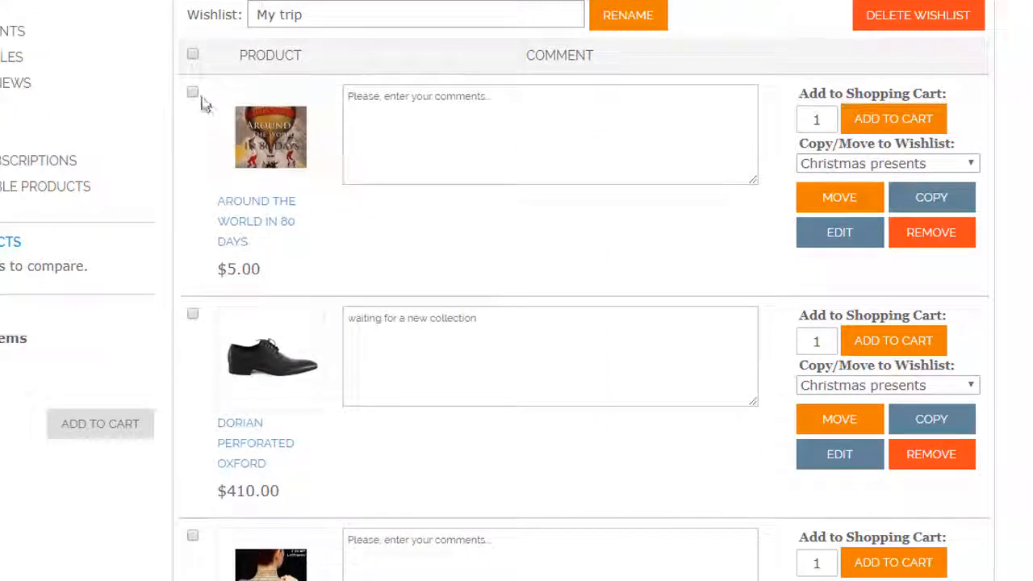
click(965, 169)
click(960, 180)
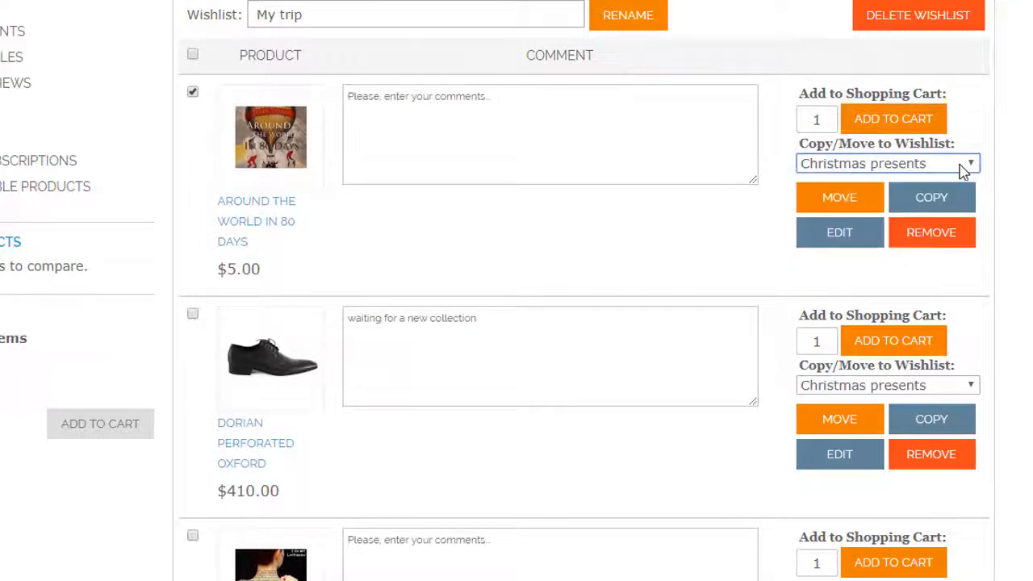
click(953, 209)
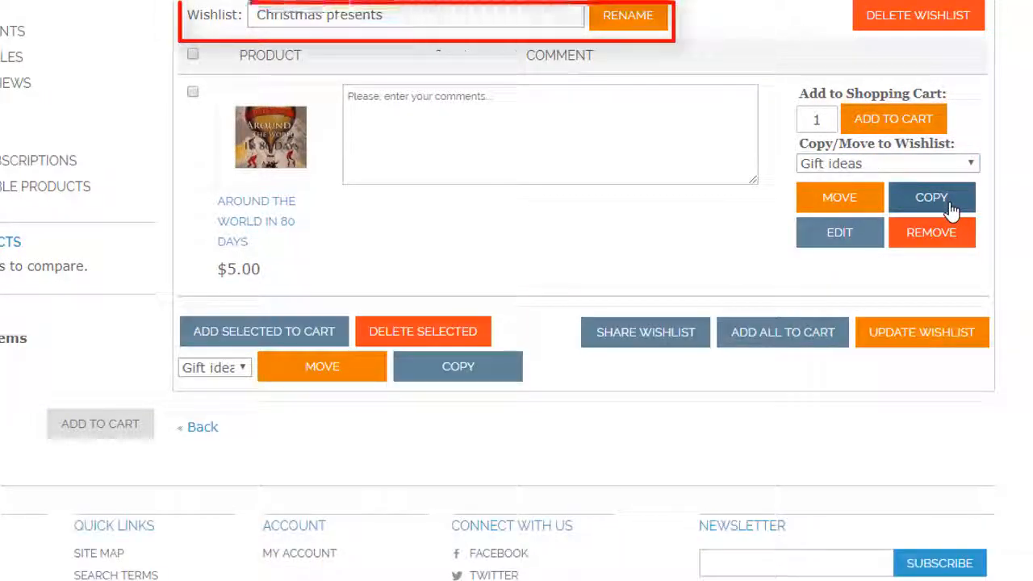
- Move the Wingtip Cognac Oxford from the Shoes wishlist to "Christmas presents"
click(420, 2)
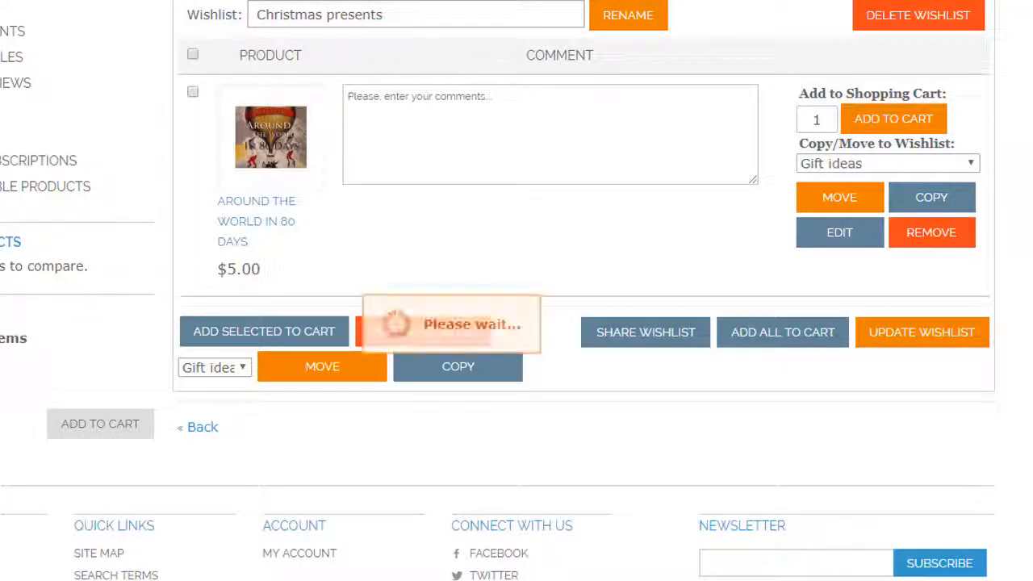
click(193, 91)
click(864, 163)
click(872, 172)
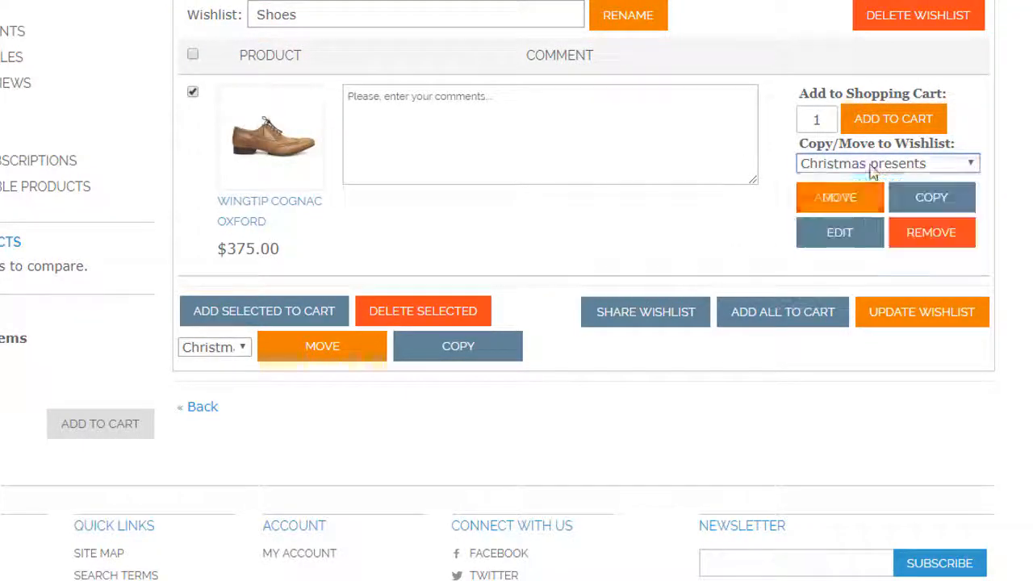
click(858, 204)
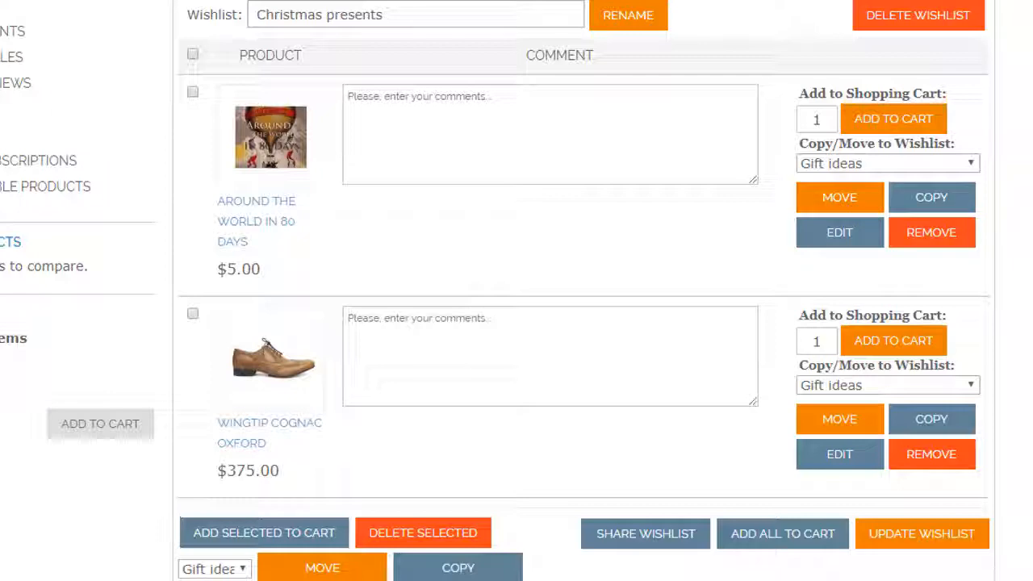
- Open The Essential Boot Cut Jean in the Main wishlist for editing and update it in the wishlist
scroll(452, 258, up, 2)
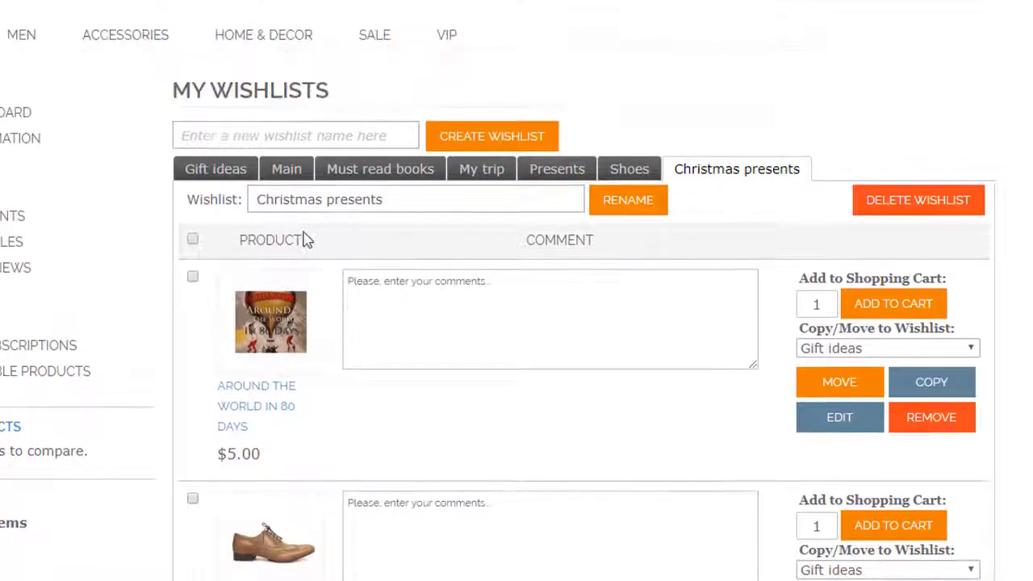
click(287, 173)
scroll(638, 260, down, 3)
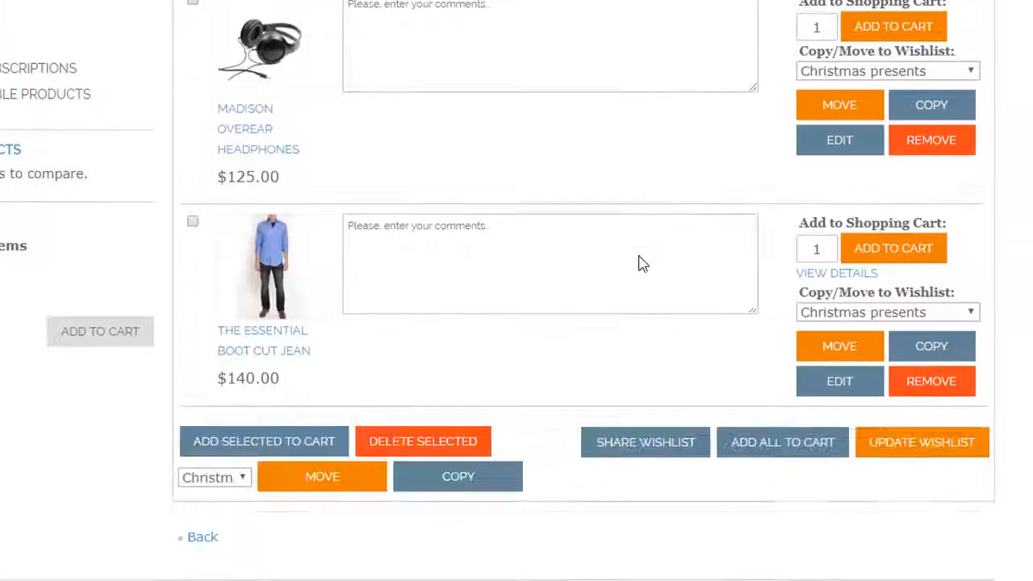
mouse_move(836, 278)
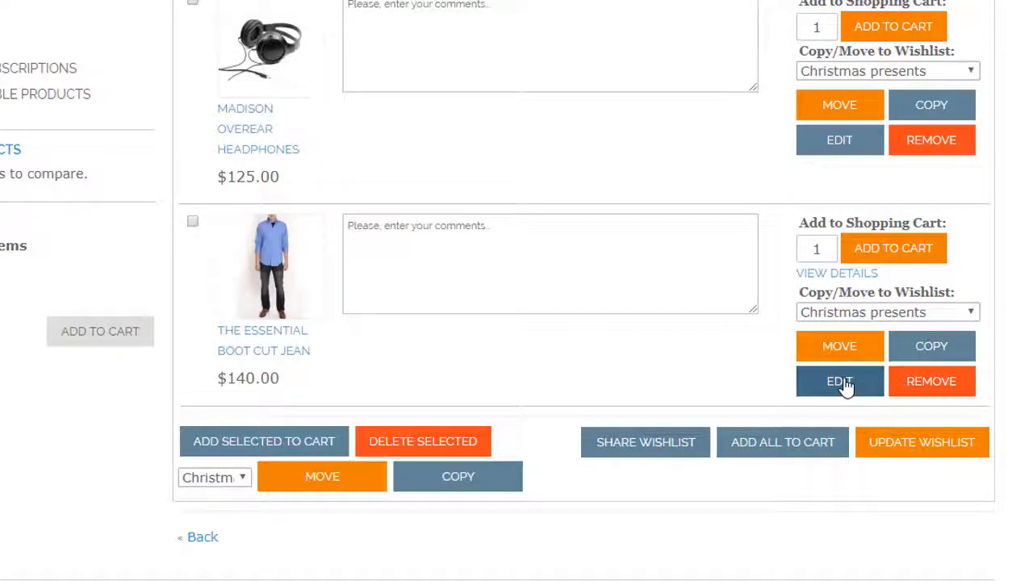
click(843, 384)
scroll(845, 388, down, 2)
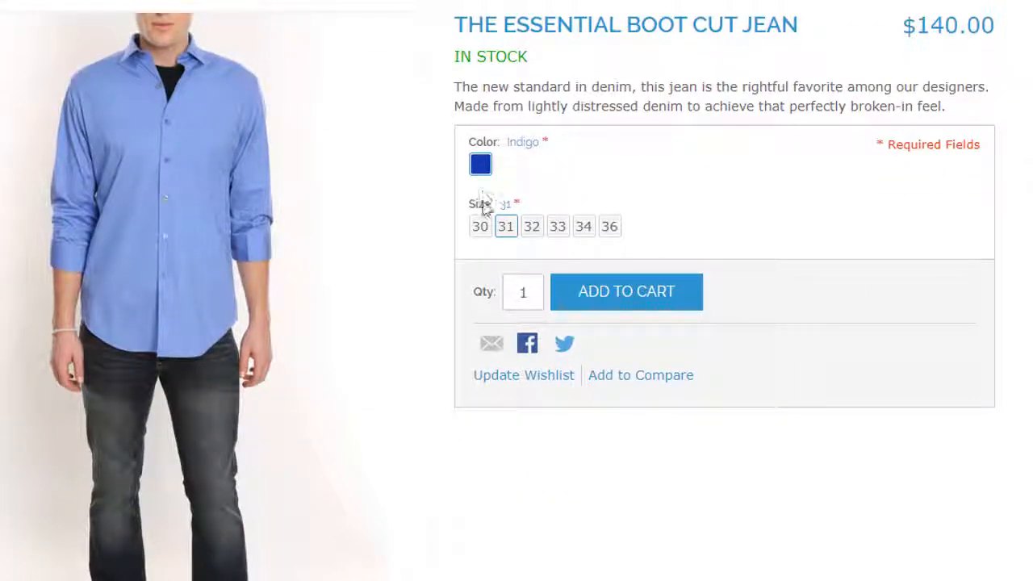
click(525, 376)
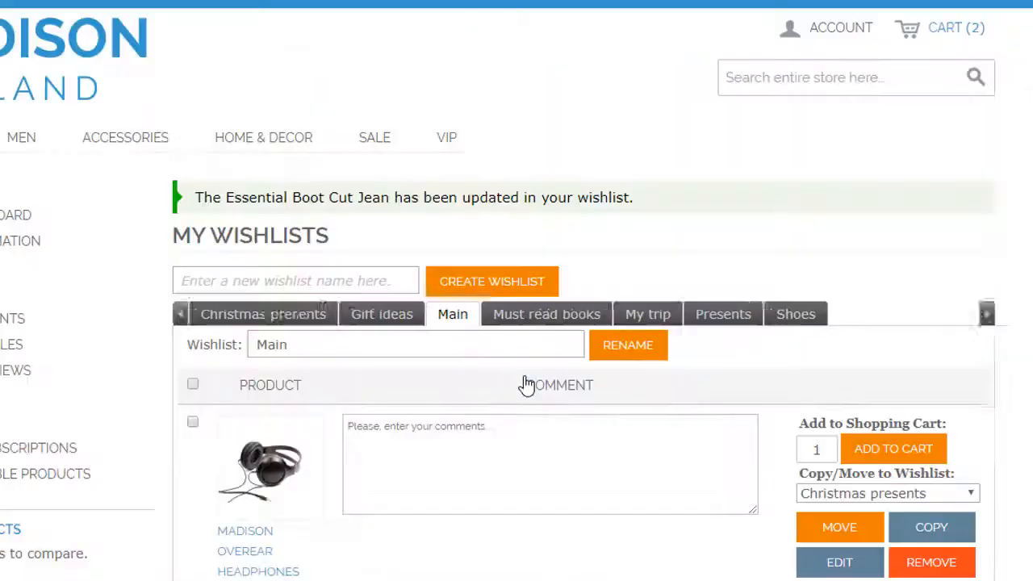
- Remove the Madison Overear Headphones from the Main wishlist
scroll(1015, 295, down, 4)
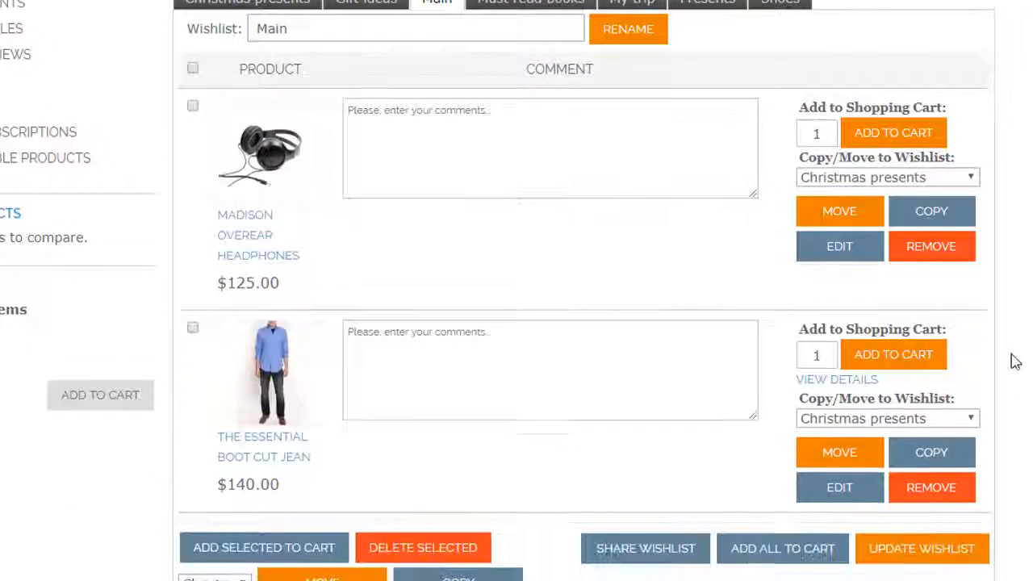
mouse_move(939, 357)
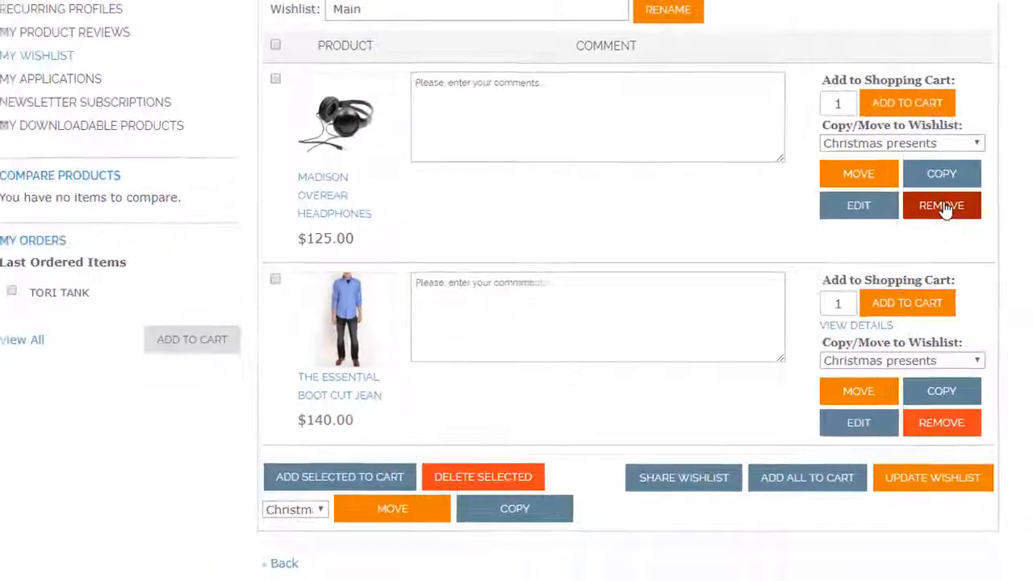
click(947, 209)
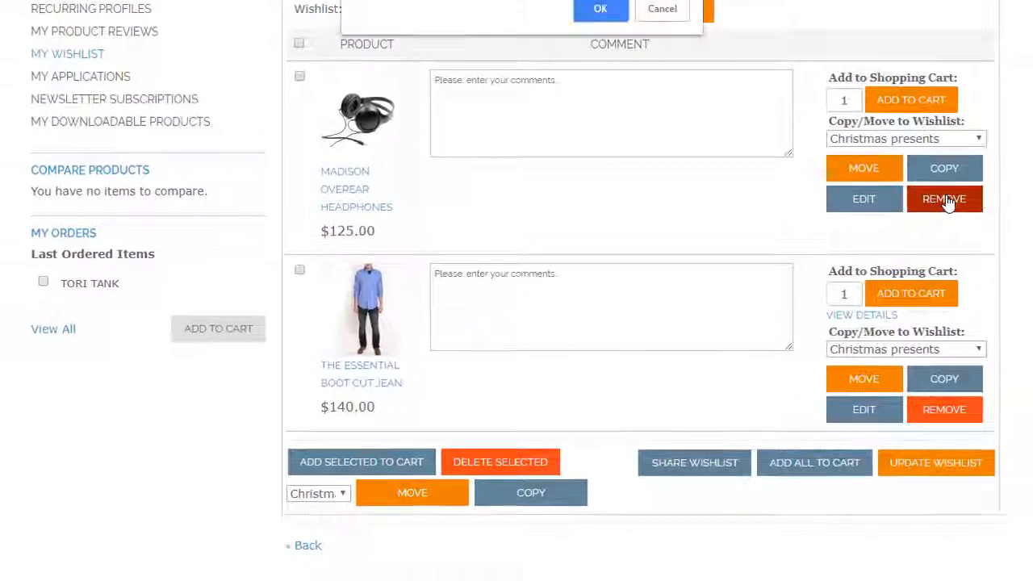
click(607, 10)
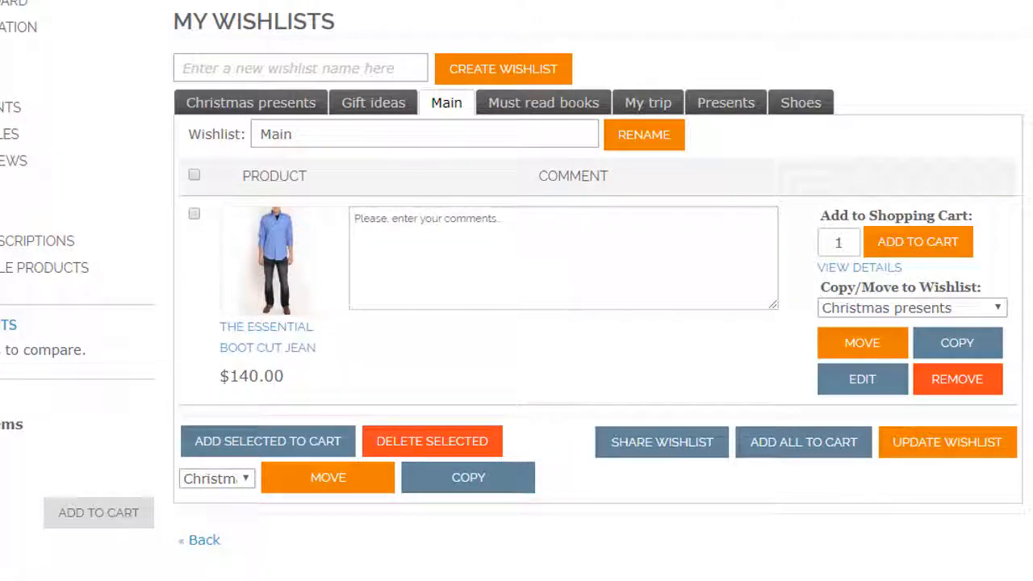
- Select all products in the "Must read books" wishlist and delete them together
click(547, 103)
scroll(547, 105, down, 3)
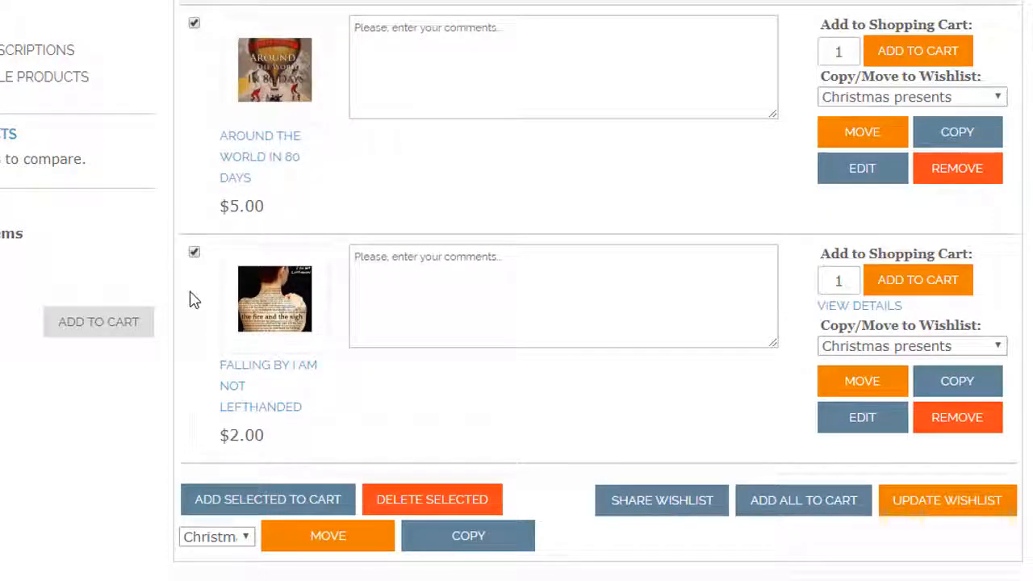
click(381, 489)
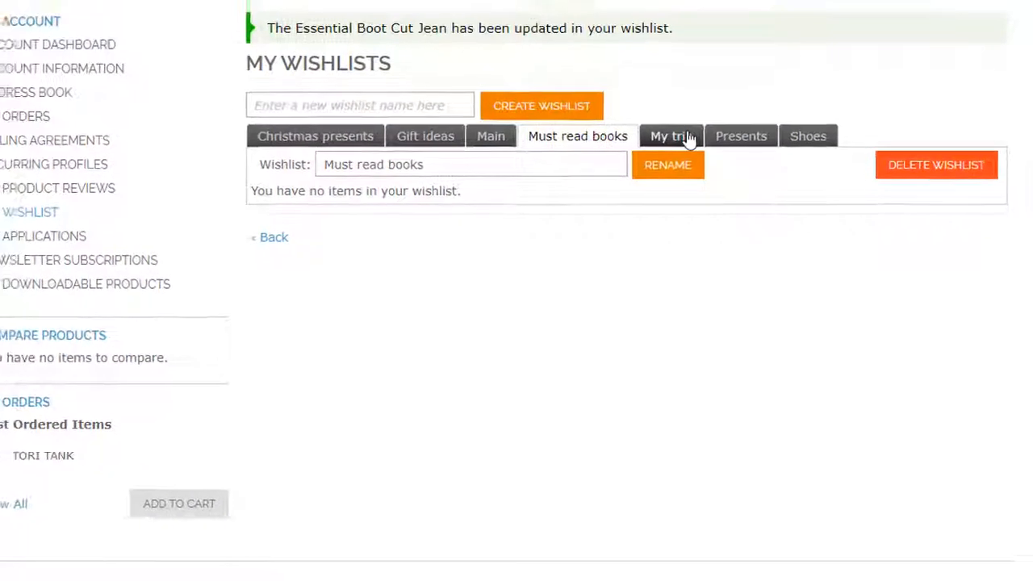
- Copy Around the World in 80 Days and Dorian Perforated Oxford together from the "My trip" wishlist to "Christmas presents"
click(686, 137)
scroll(700, 165, down, 3)
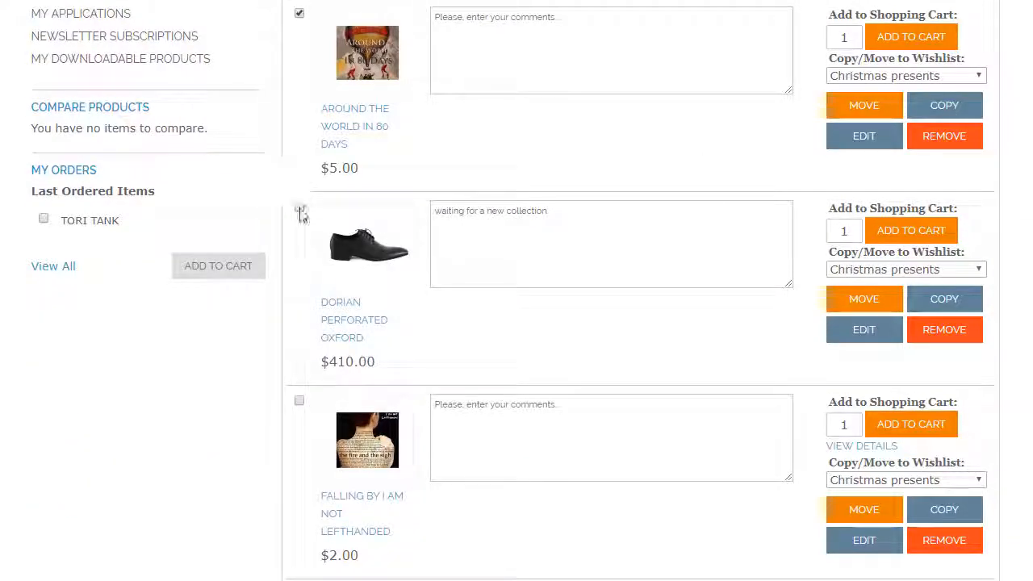
scroll(300, 214, down, 9)
click(331, 302)
click(323, 318)
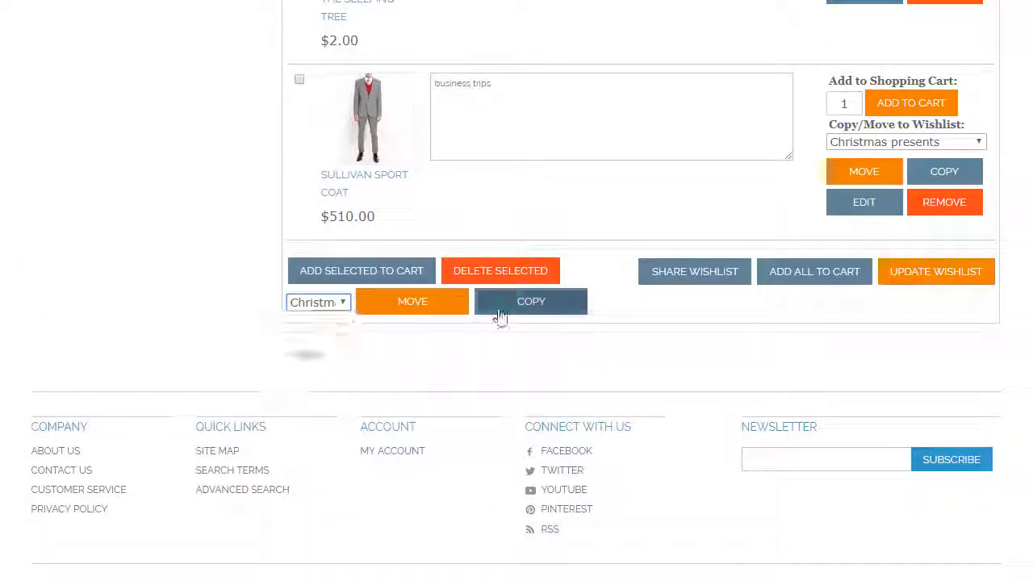
click(500, 316)
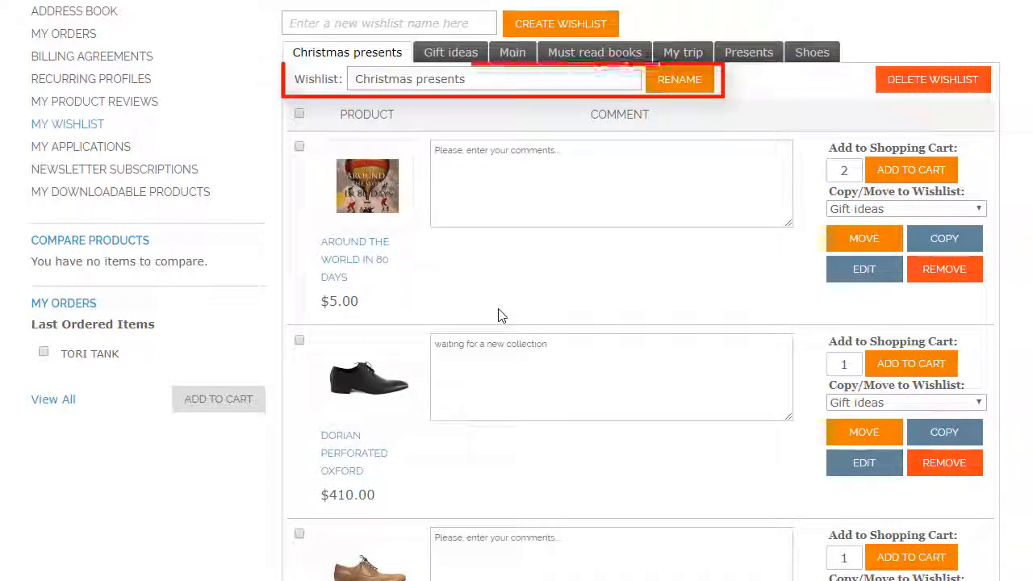
- Copy the selected Dorian Perforated Oxford and Wingtip Cognac Oxford from "Christmas presents" to the Shoes wishlist
scroll(307, 186, down, 2)
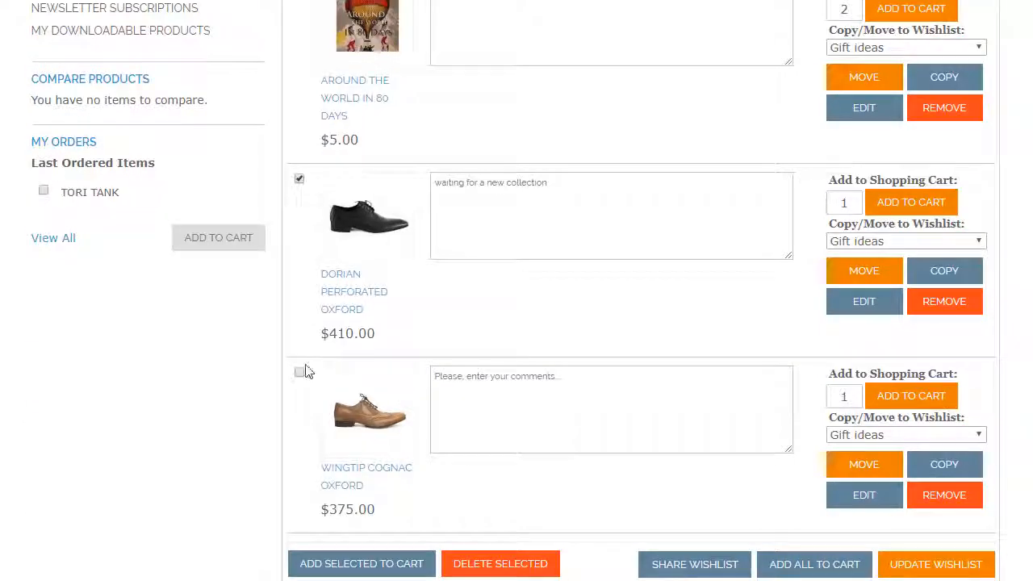
click(300, 373)
scroll(341, 316, down, 4)
click(318, 272)
click(330, 363)
click(487, 273)
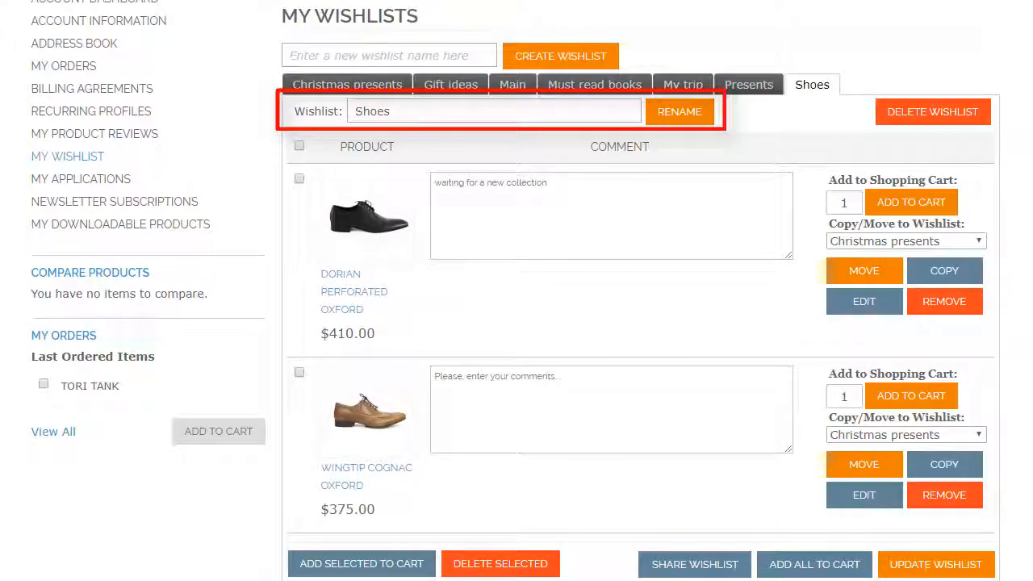
- Try to add both the Dorian Perforated Oxford and the Wingtip Cognac Oxford from the Shoes wishlist to the cart
scroll(680, 364, down, 1)
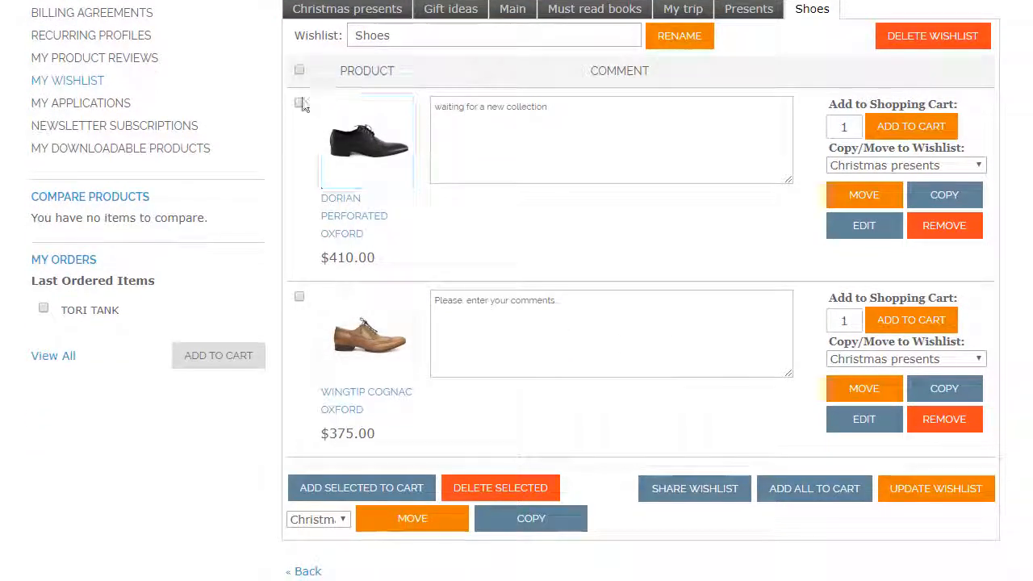
click(300, 103)
click(300, 298)
scroll(300, 301, down, 3)
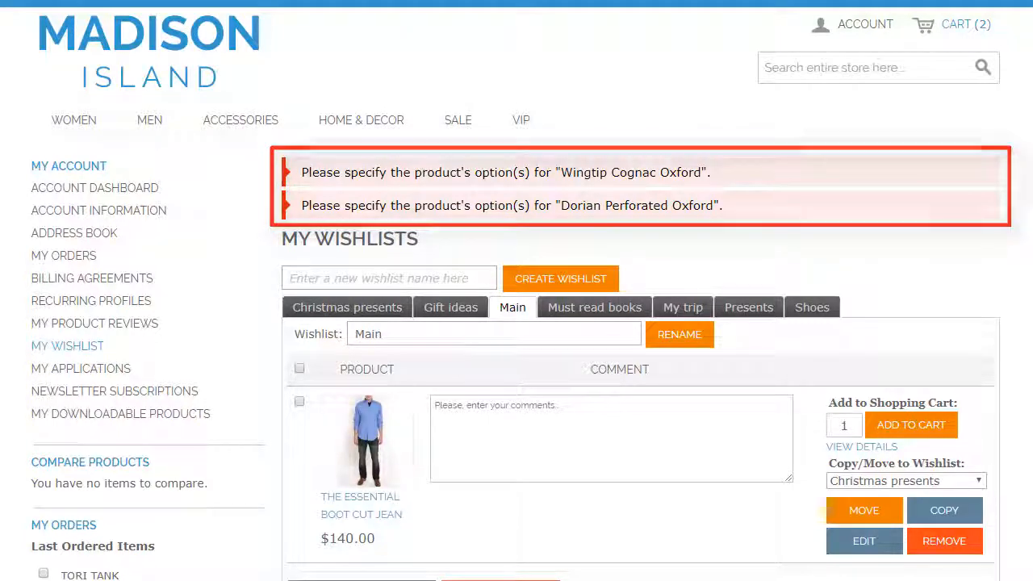
- Add The Essential Boot Cut Jean from the Main wishlist to the shopping cart
scroll(958, 375, down, 1)
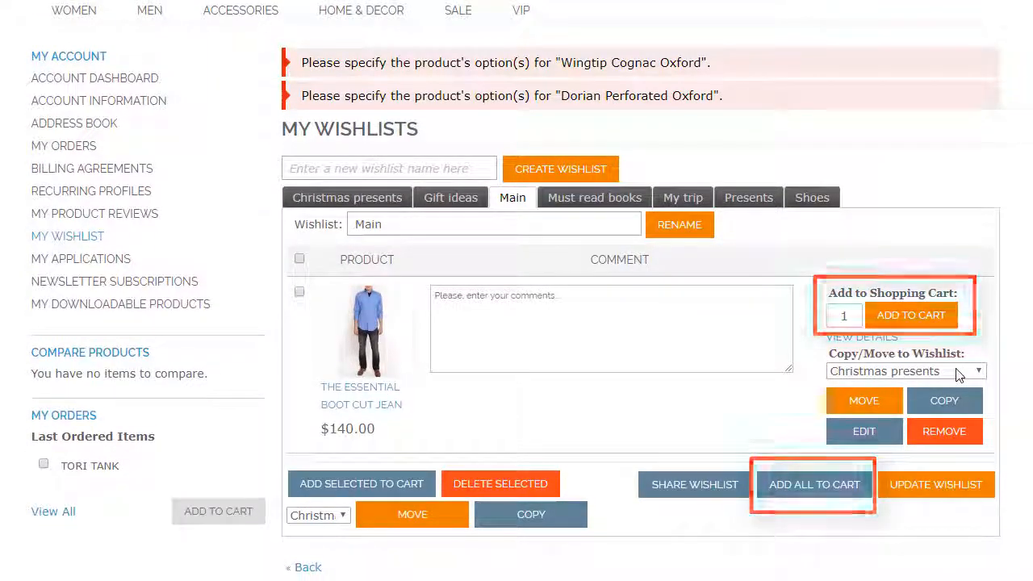
click(880, 318)
scroll(517, 323, down, 1)
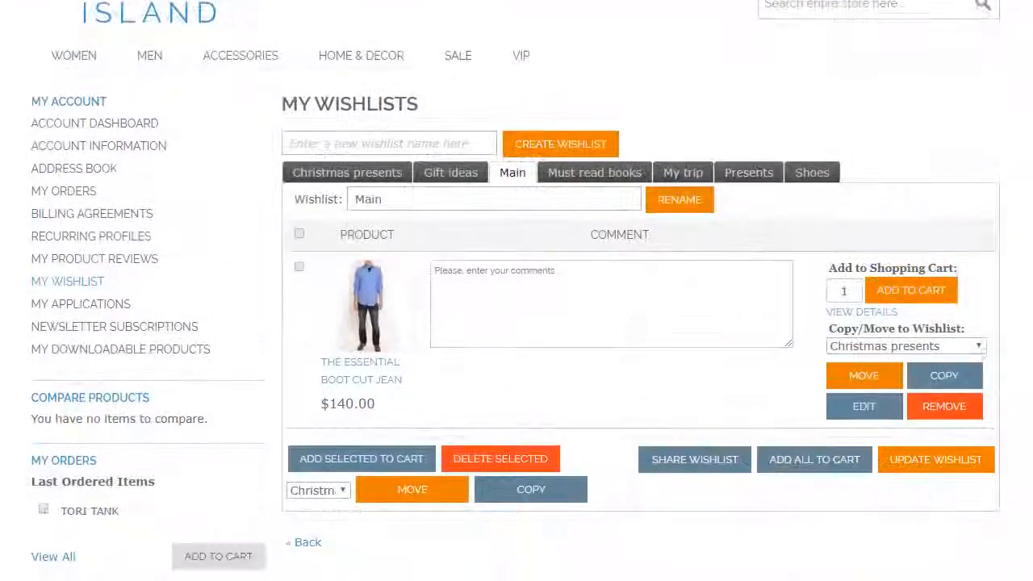
- Give The Essential Boot Cut Jean the comment "for my brothers" and quantity 2, and update the Main wishlist
scroll(516, 323, down, 1)
click(660, 253)
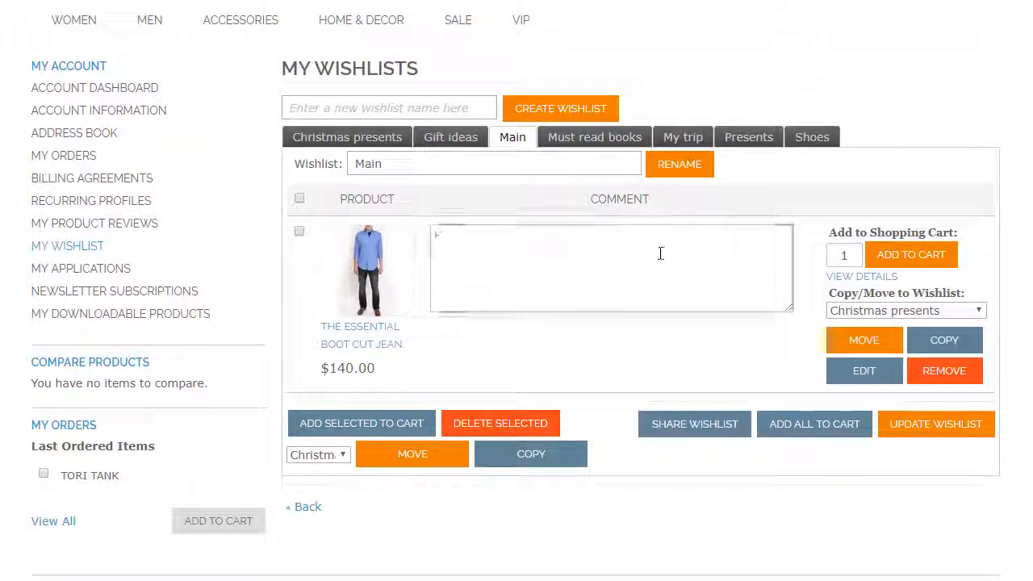
text(for my brothers)
double_click(843, 255)
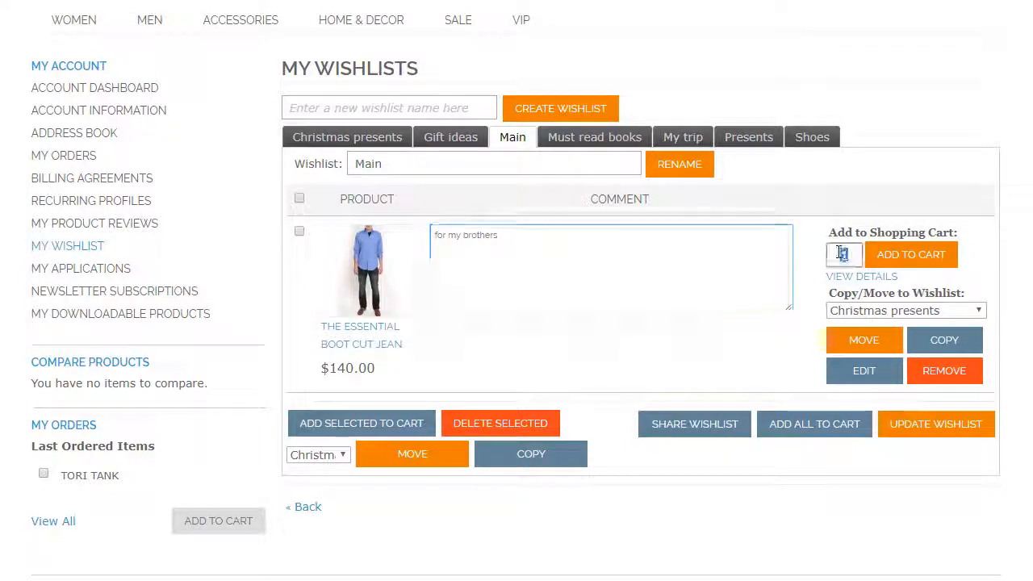
text(2)
click(936, 423)
- Share the wishlist with the recipient's e-mail address and the message "hi what do you think??"
scroll(517, 322, down, 3)
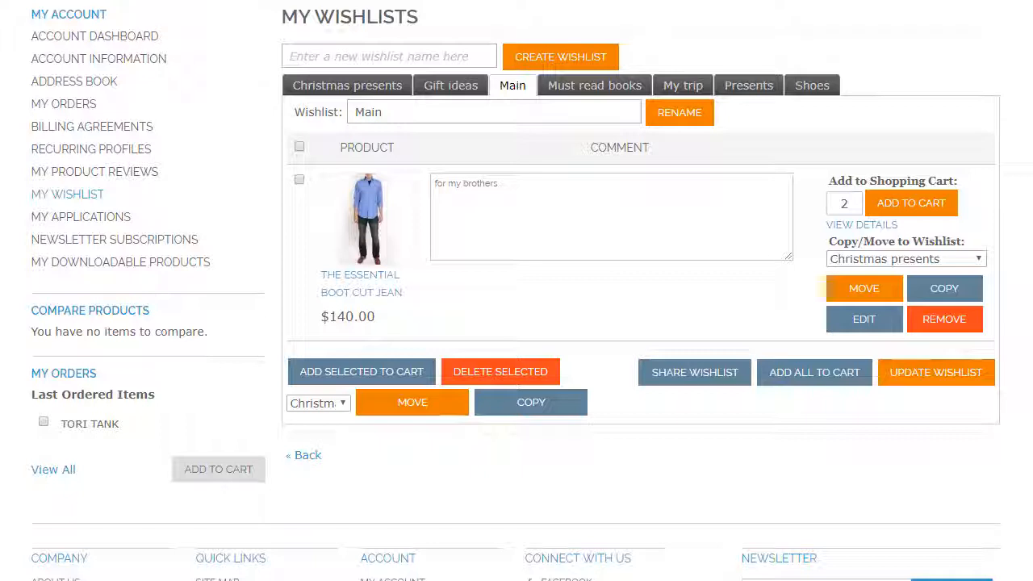
click(727, 378)
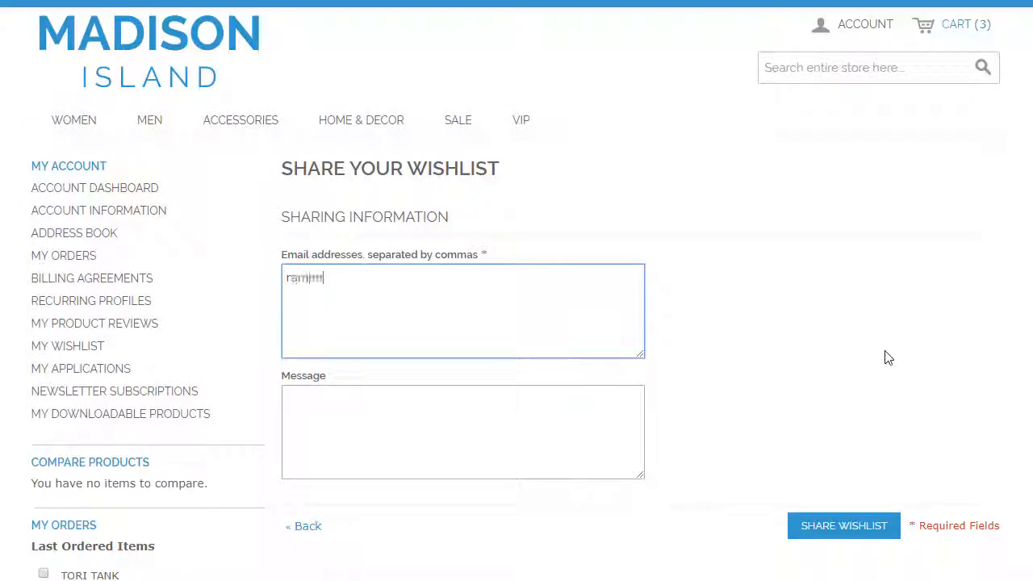
click(607, 431)
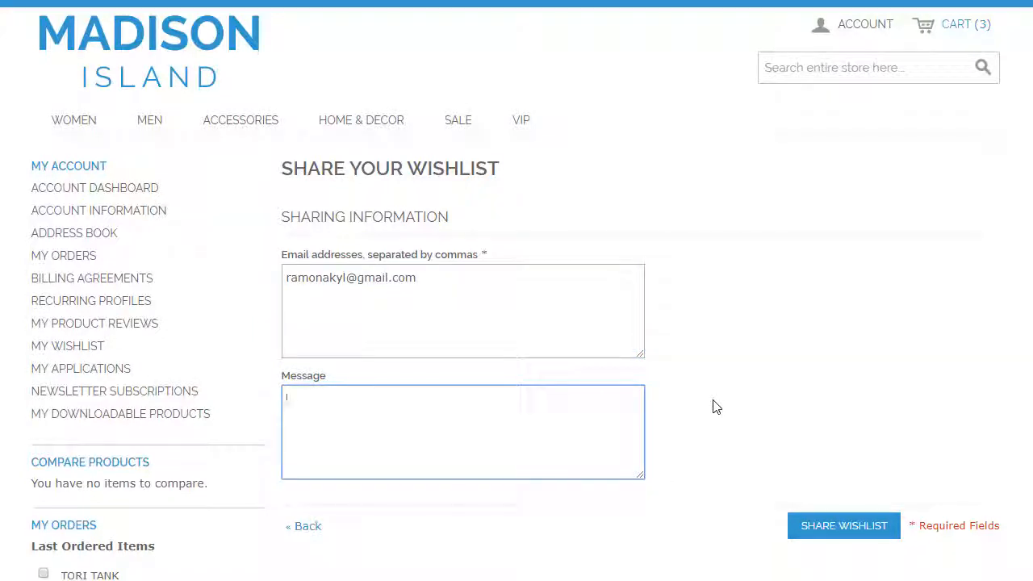
text(hi what do you think??)
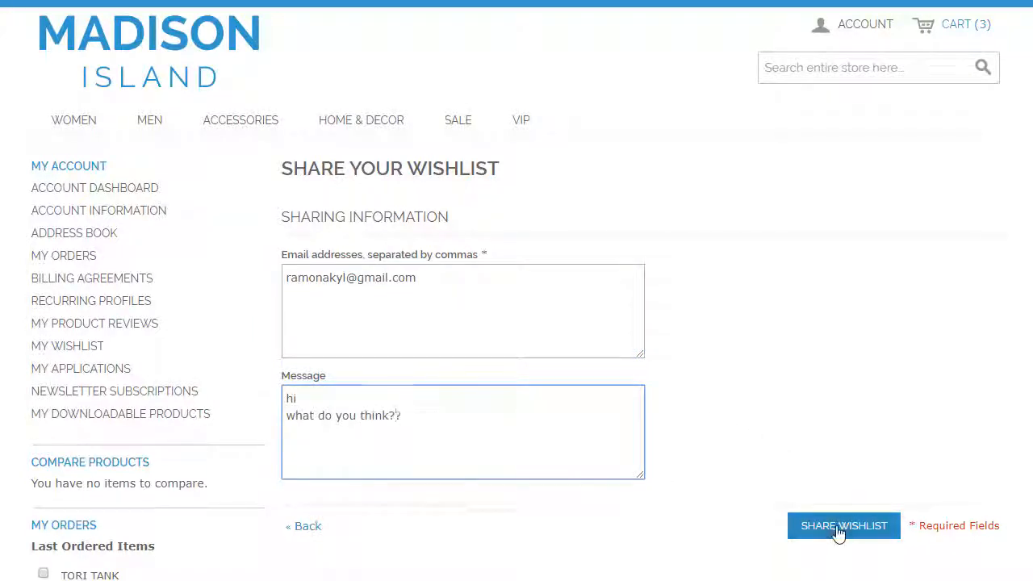
click(840, 529)
- Delete the entire Shoes wishlist and confirm the deletion
scroll(876, 138, down, 3)
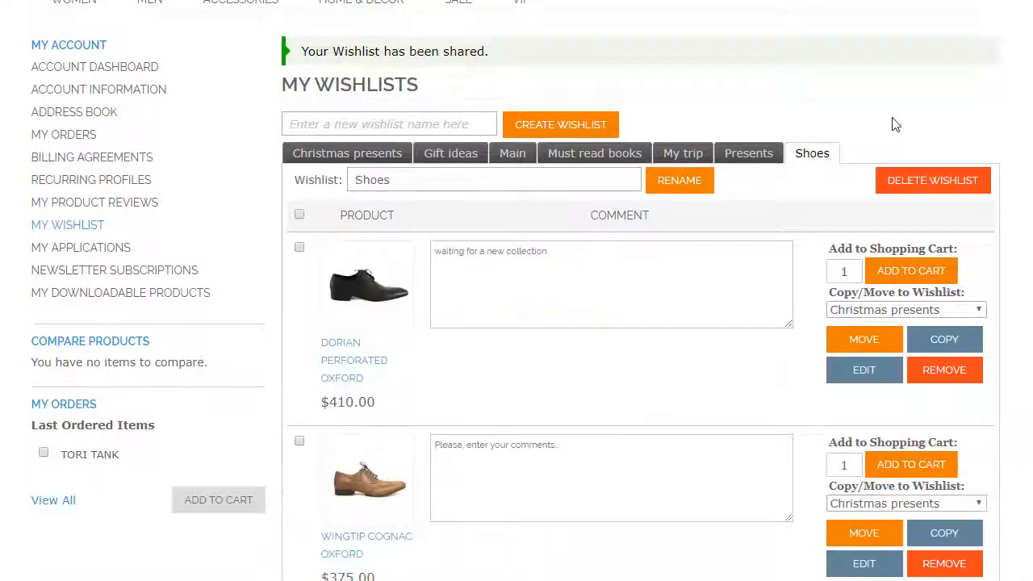
scroll(899, 122, down, 2)
click(922, 100)
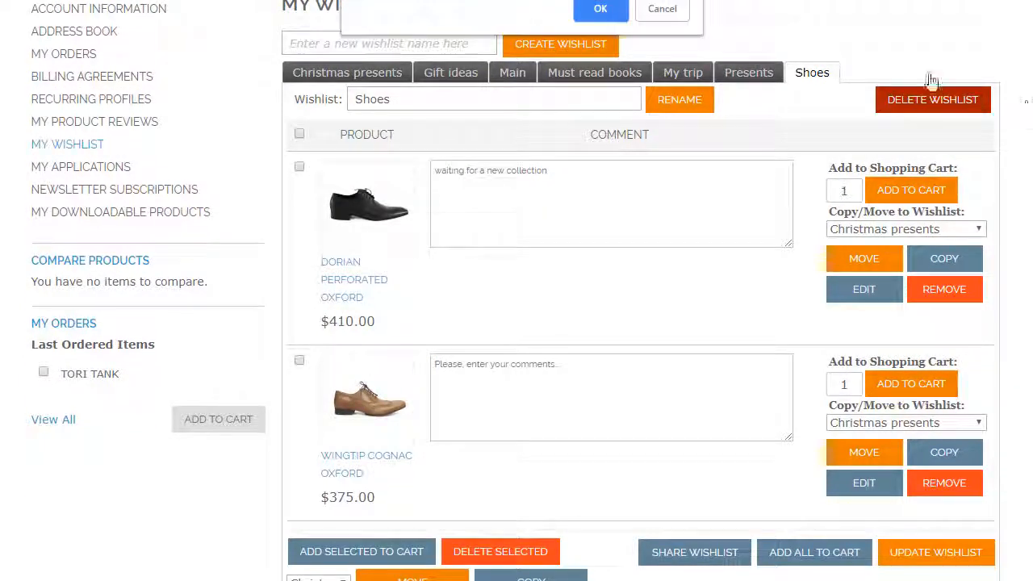
click(600, 10)
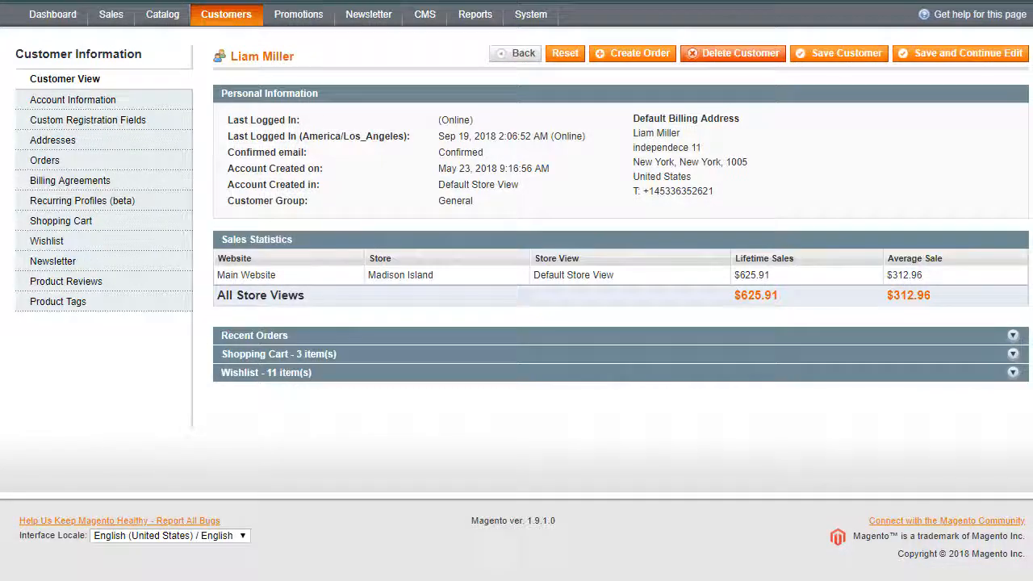
- Open the wishlist management of the customer's record in the Magento admin and add a wishlist named "Sale"
click(141, 240)
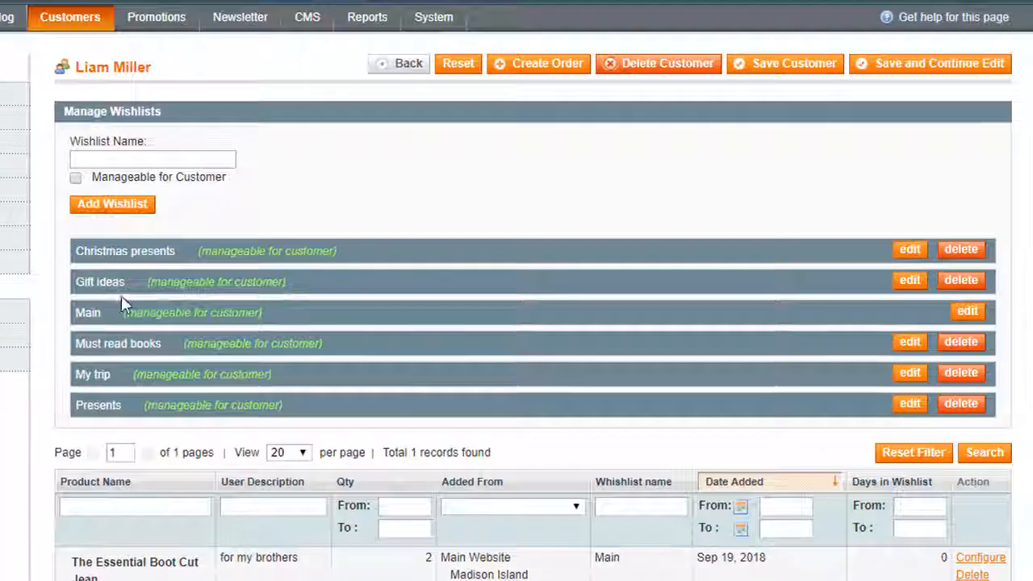
click(215, 160)
text(Sale)
click(141, 206)
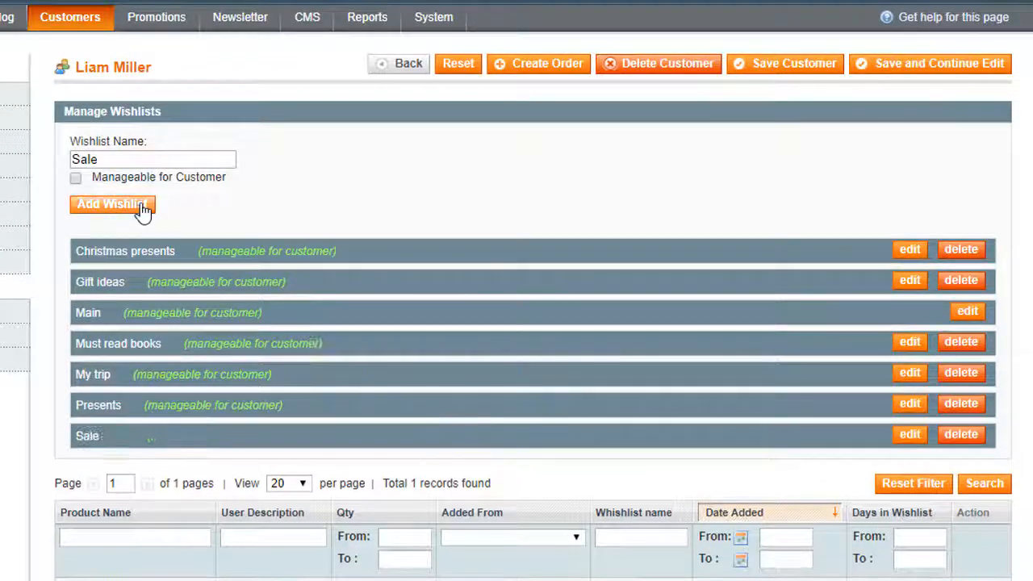
- Open the Sale wishlist for editing and add the products Yuca Sneaker and Lenox Boot
click(910, 435)
scroll(484, 363, down, 1)
click(123, 385)
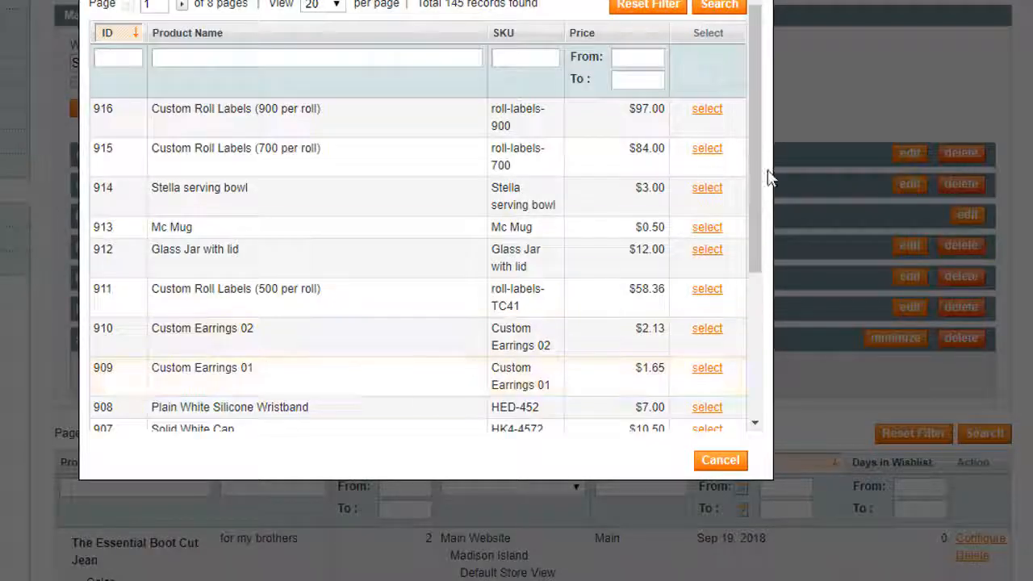
drag(757, 180, 750, 351)
click(707, 381)
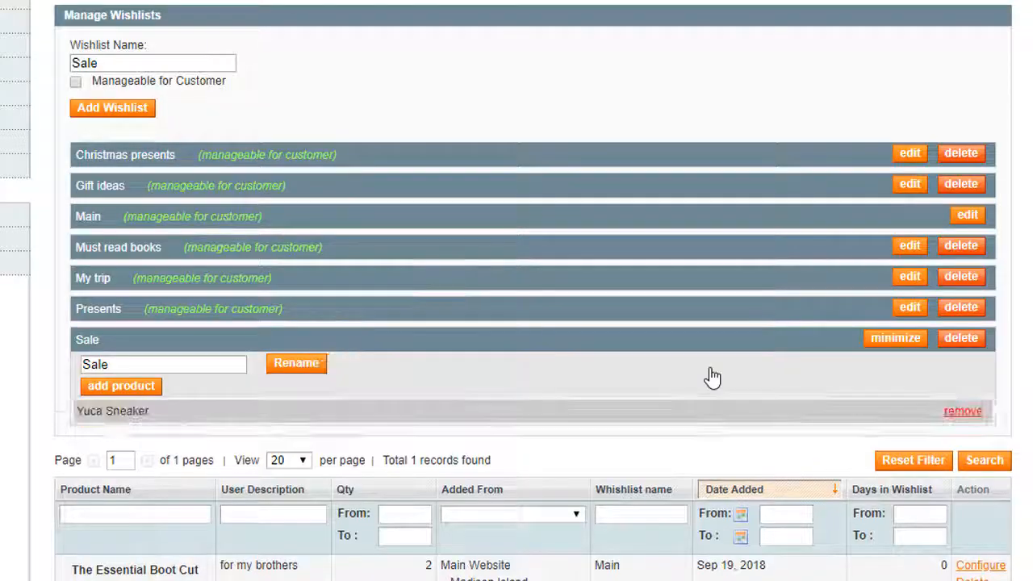
click(122, 386)
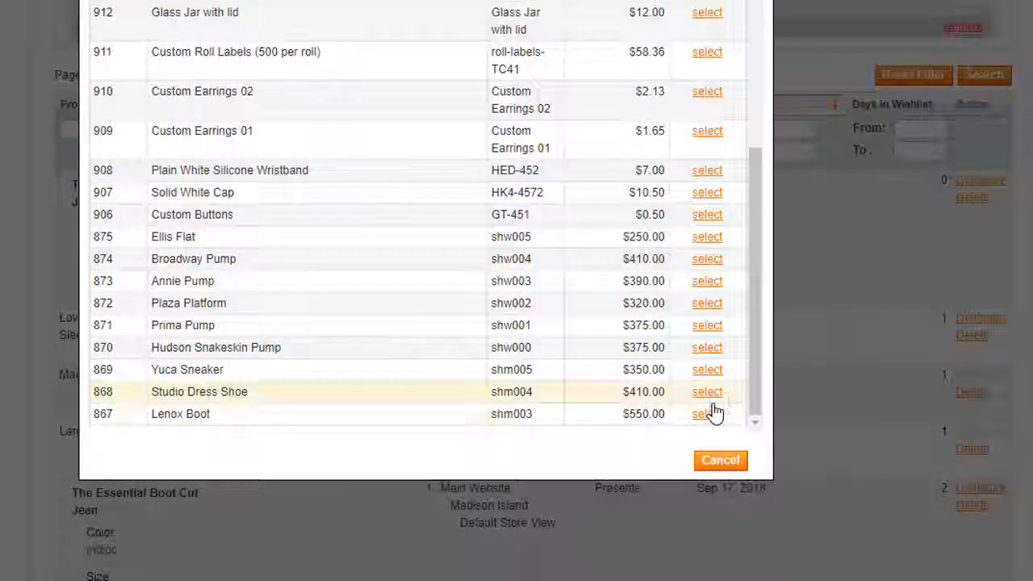
click(714, 413)
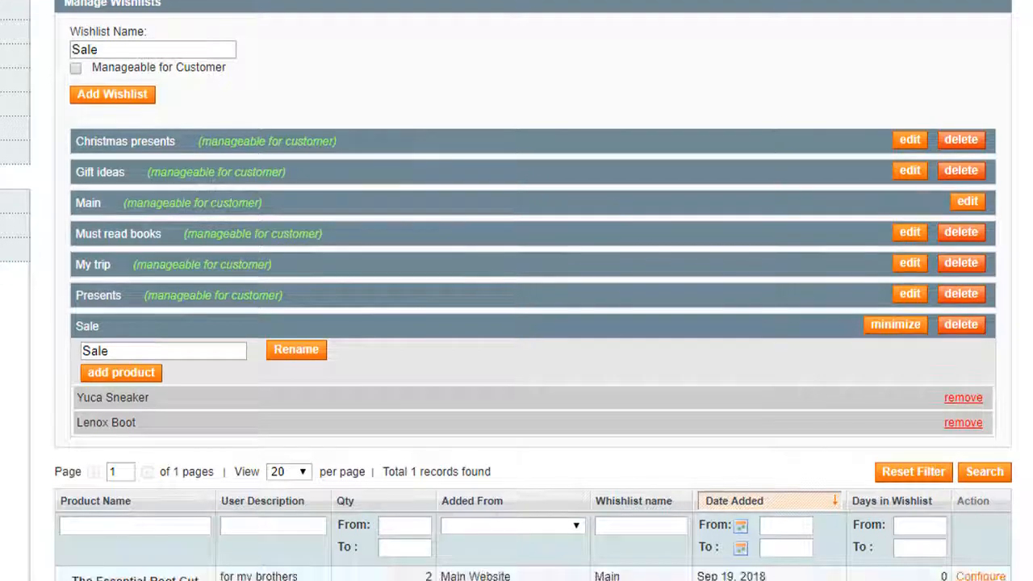
- Expand the customer's "My trip" wishlist, delete it, and collapse the details of the Sale wishlist
scroll(517, 323, down, 2)
click(920, 197)
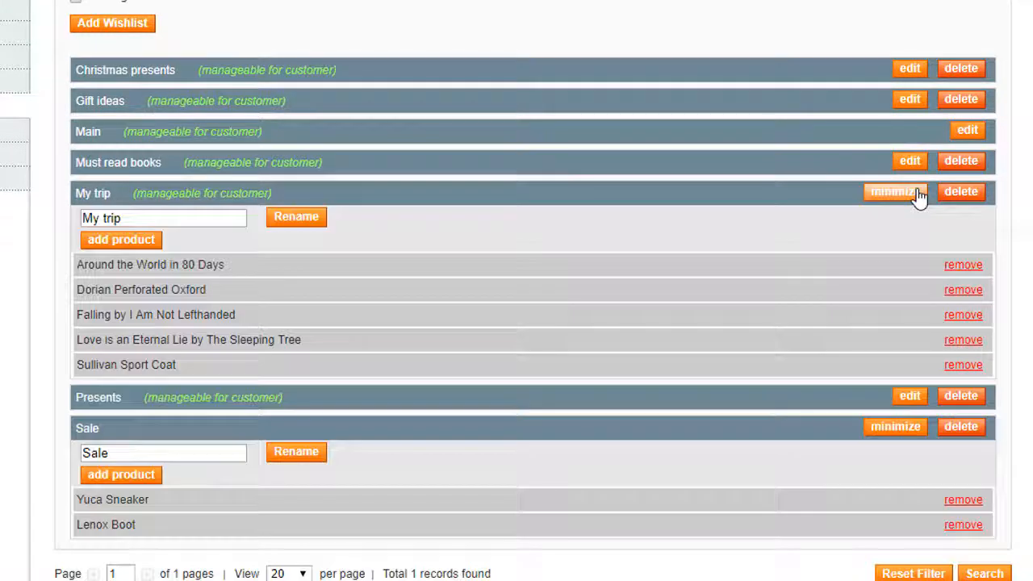
click(961, 193)
click(529, 4)
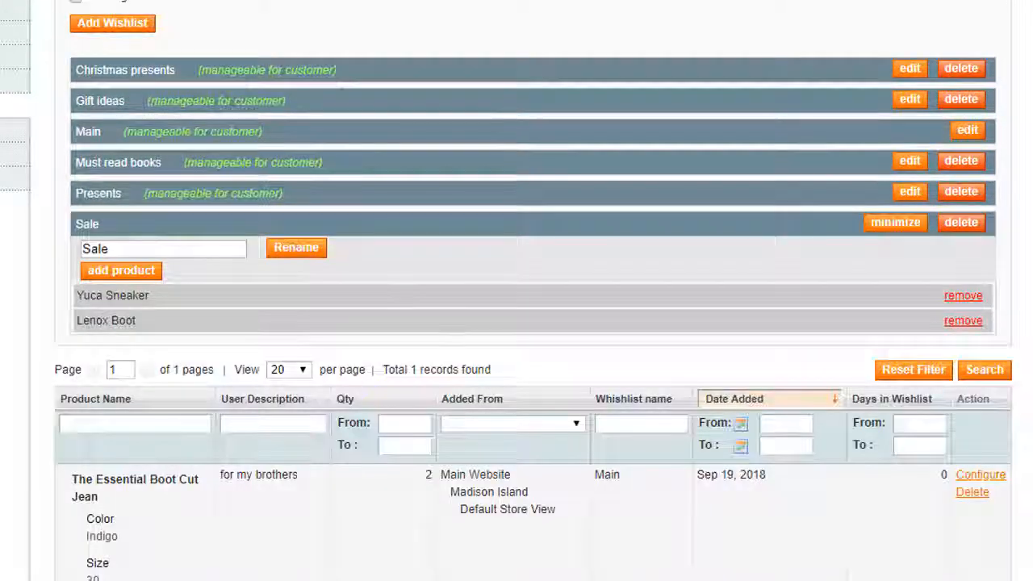
scroll(517, 323, up, 3)
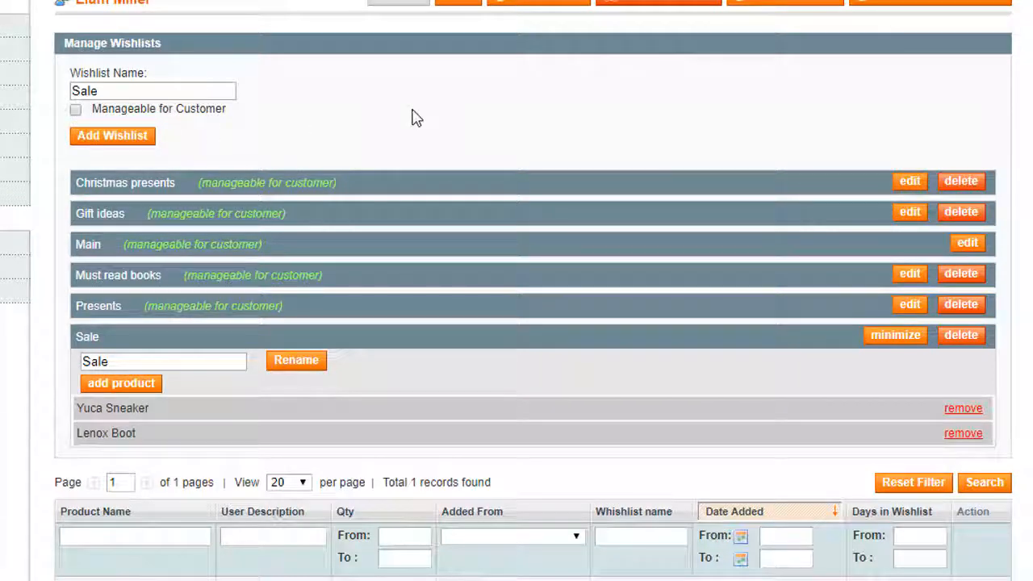
click(892, 337)
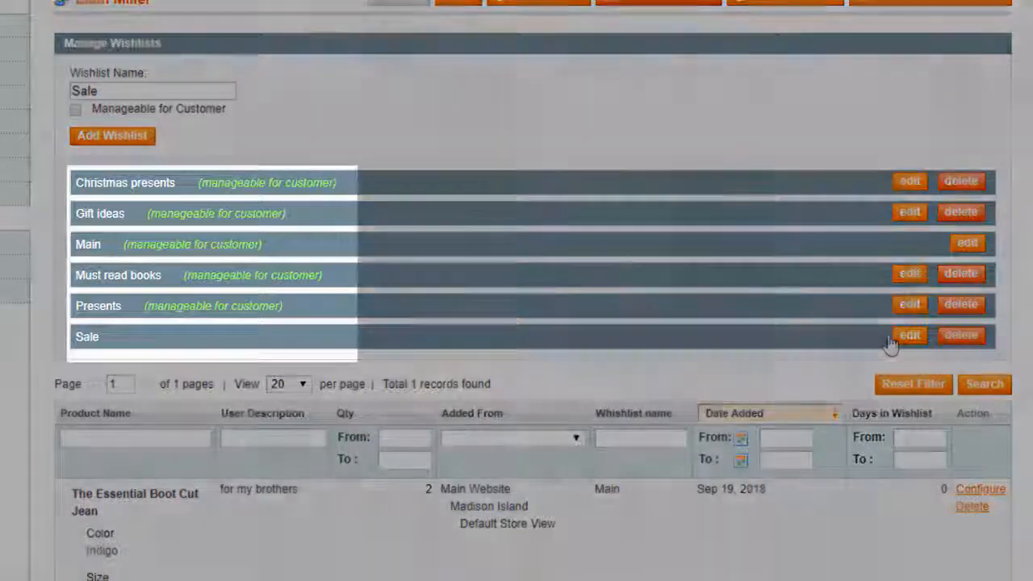